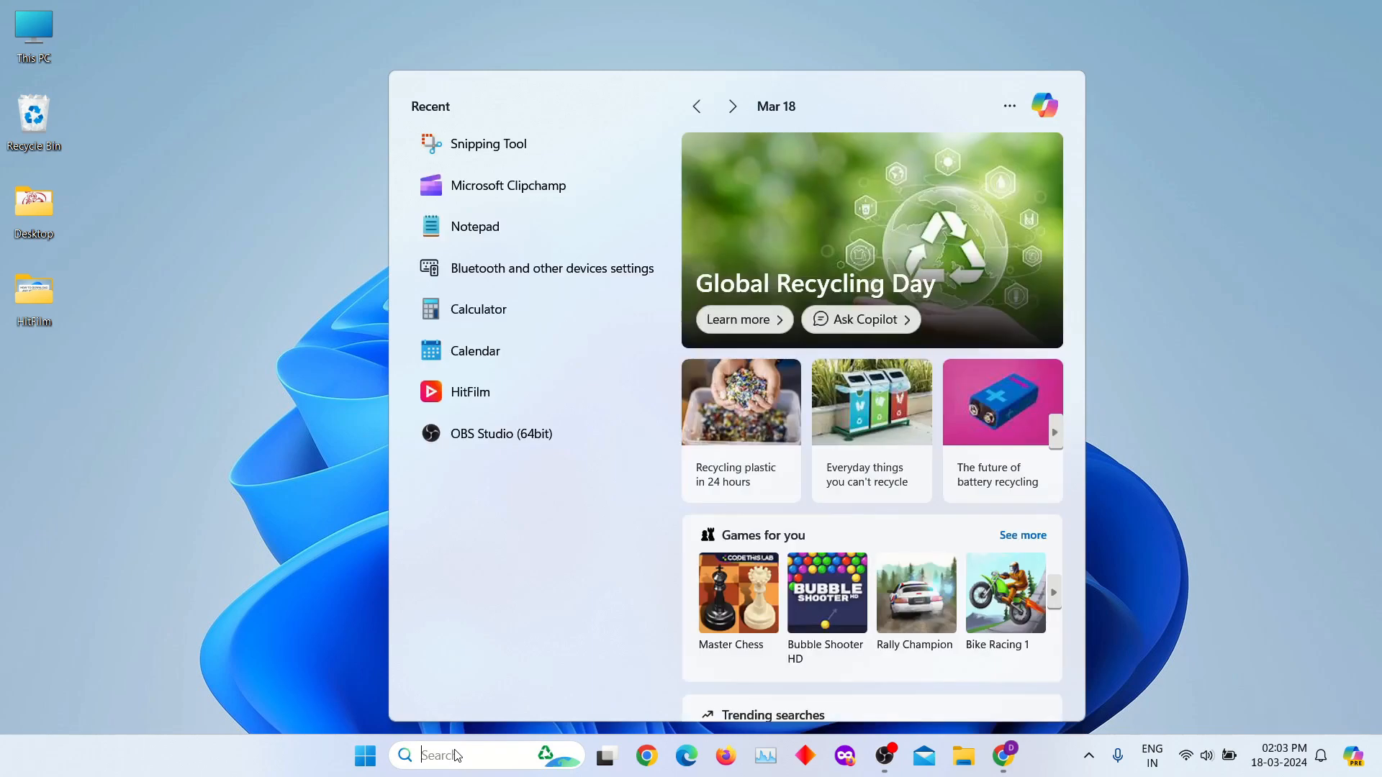
- Open the Snipping Tool and set it to take rectangular image snips
type("sni")
key("Return")
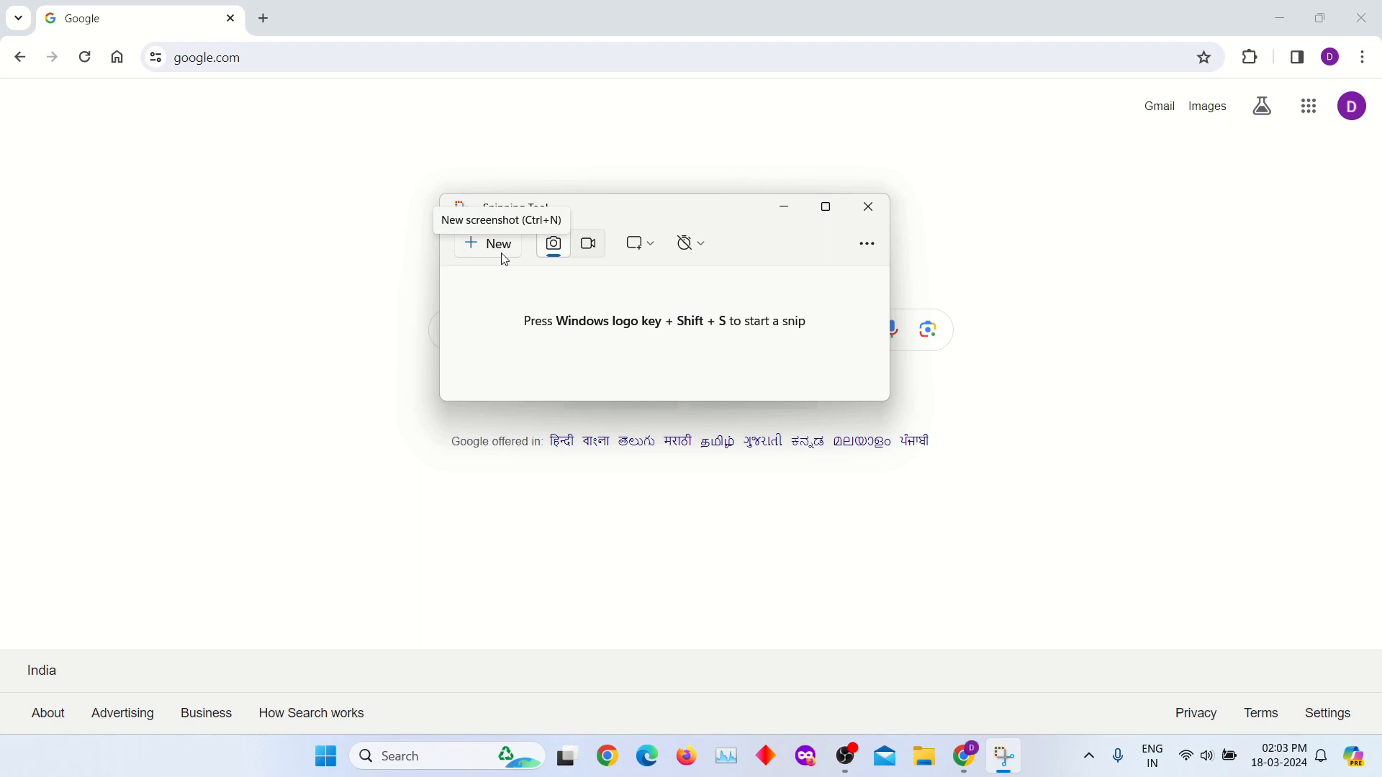
left_click(585, 245)
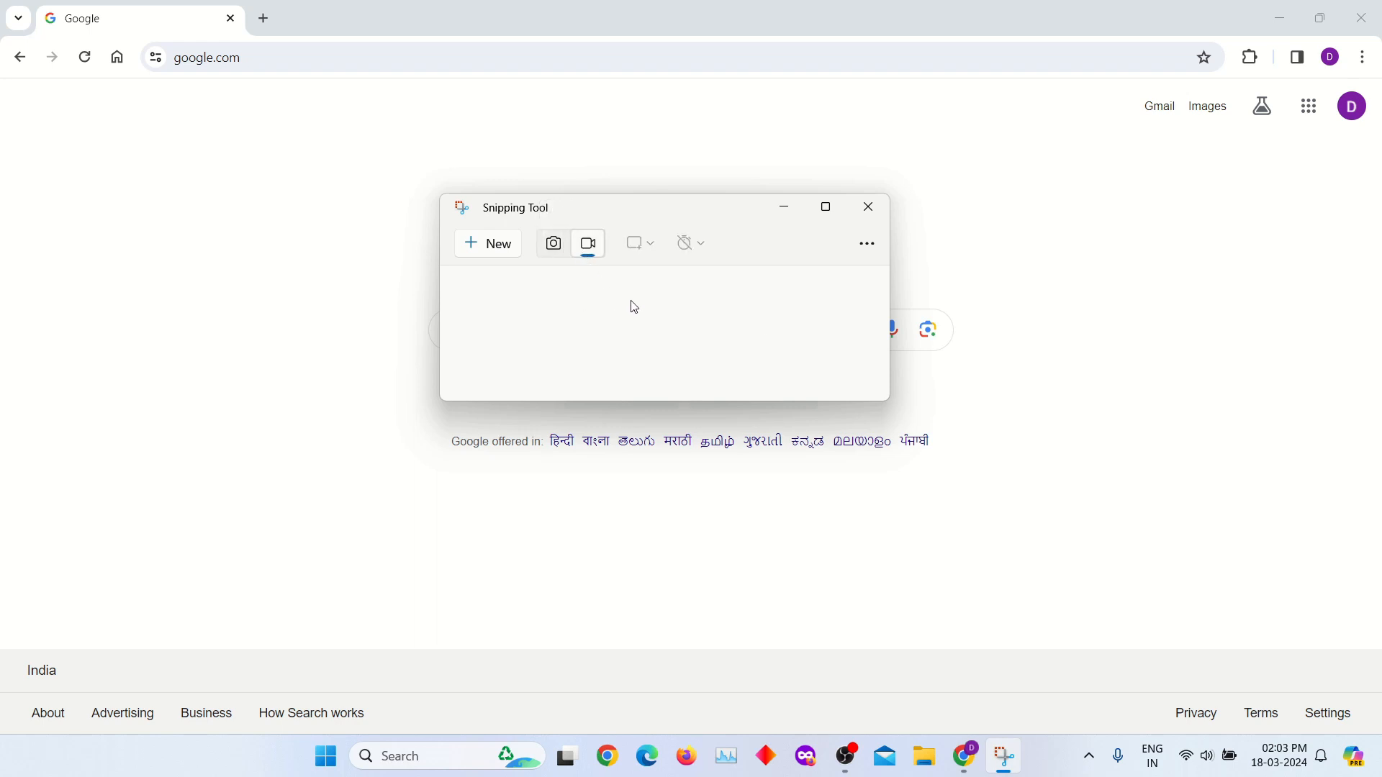
left_click(556, 248)
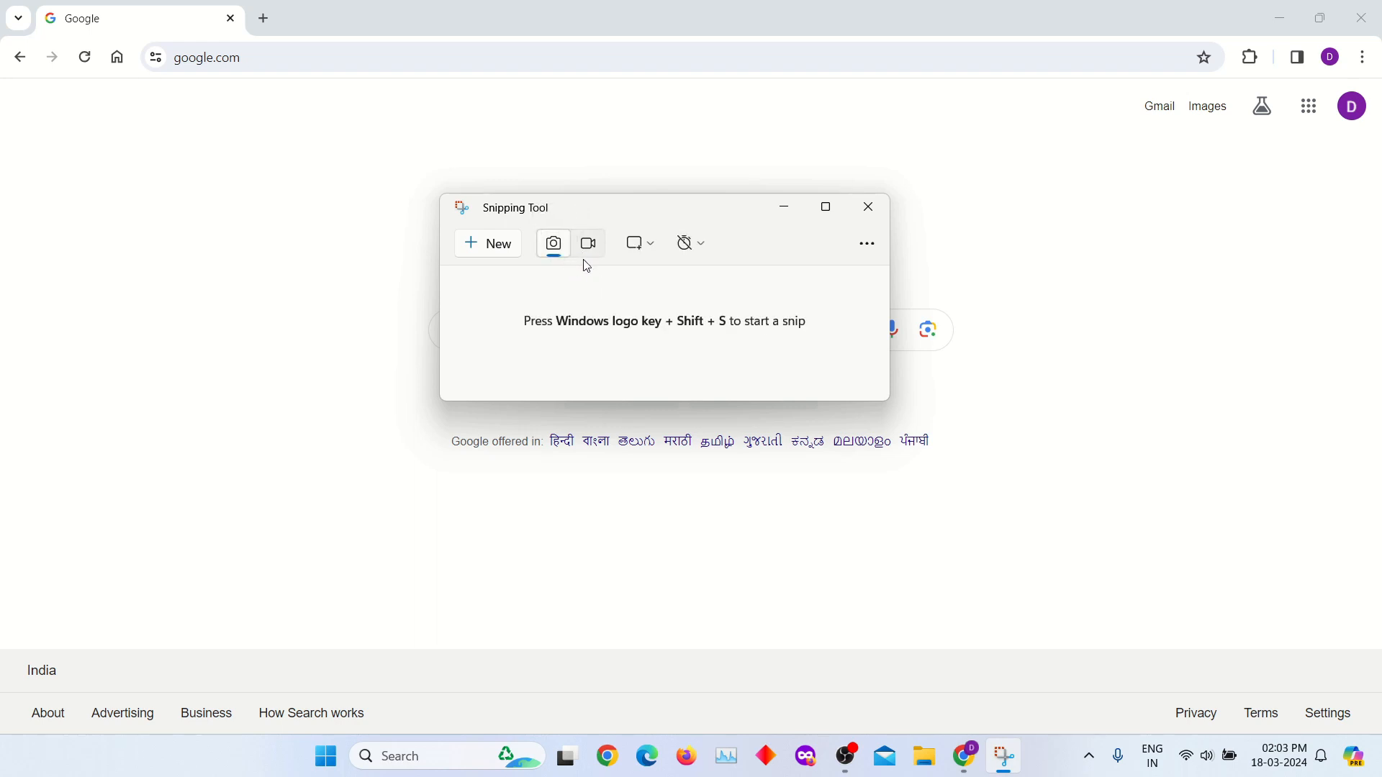
left_click(656, 251)
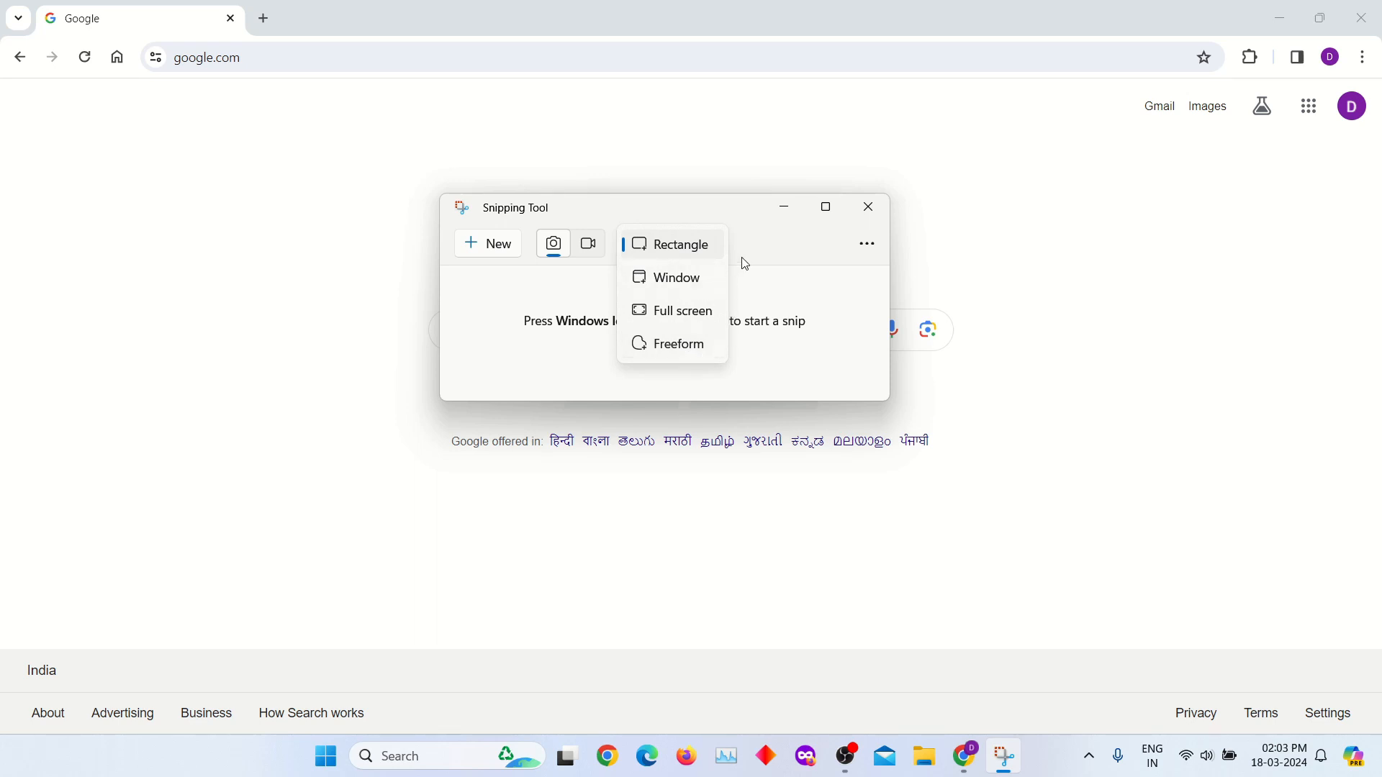
left_click(640, 248)
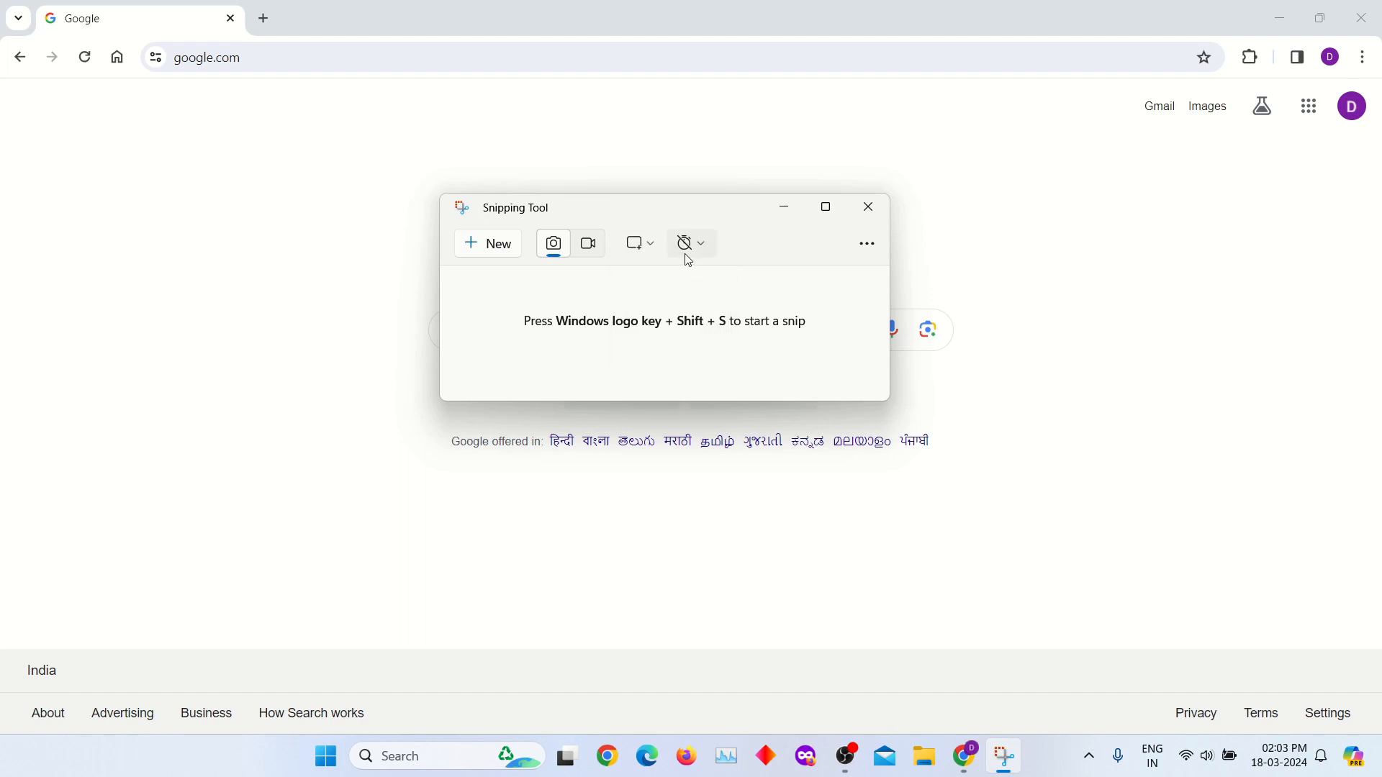
- Review the delay options, capture a rectangular snip of the Google page in the browser, and bring up the snip for editing
left_click(693, 251)
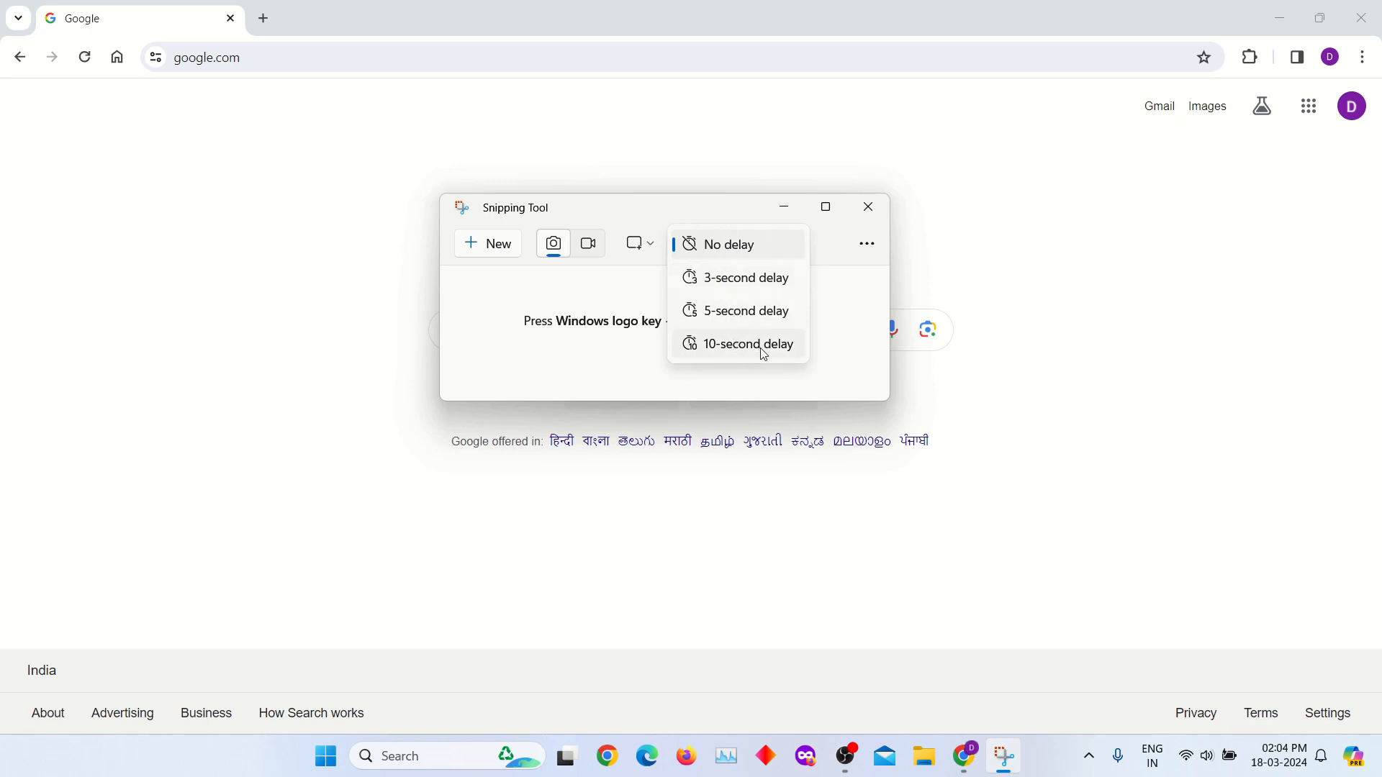
left_click(576, 305)
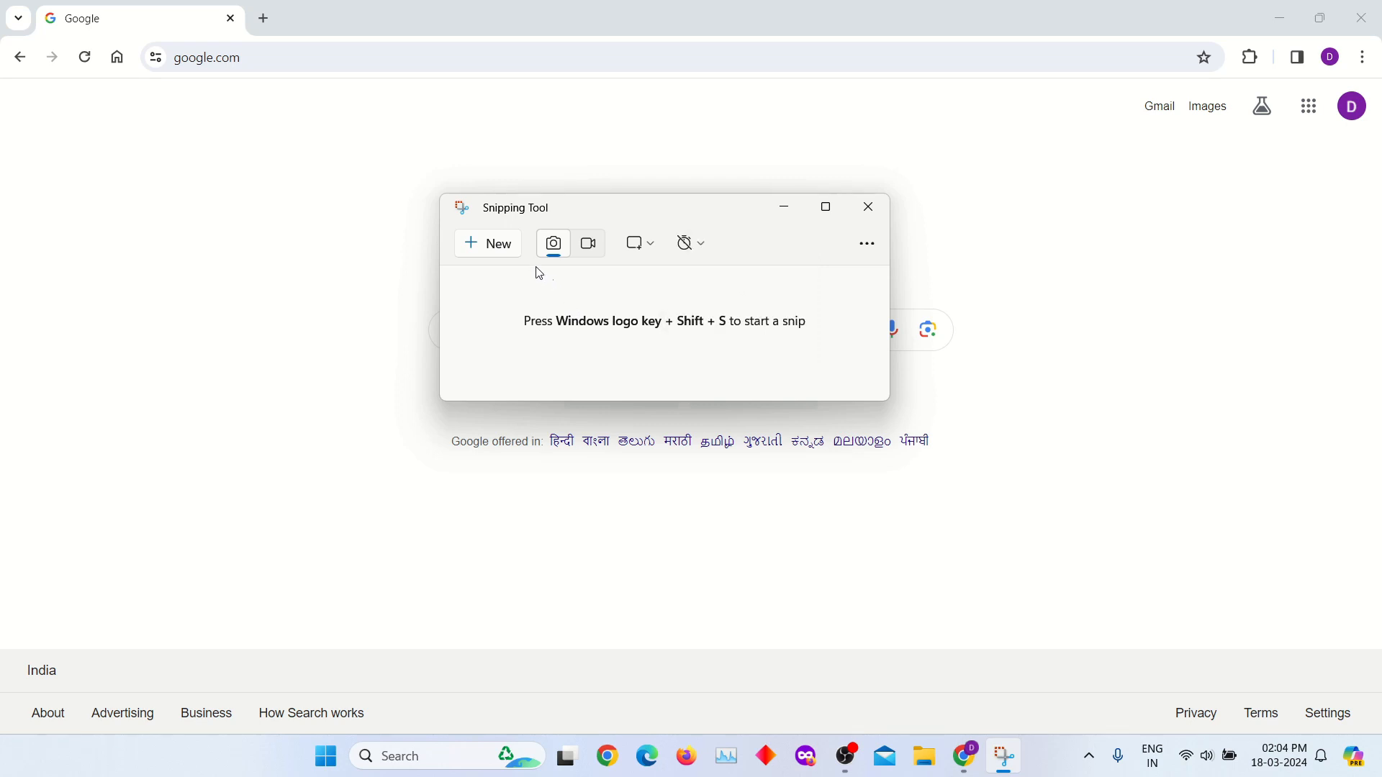
left_click(495, 249)
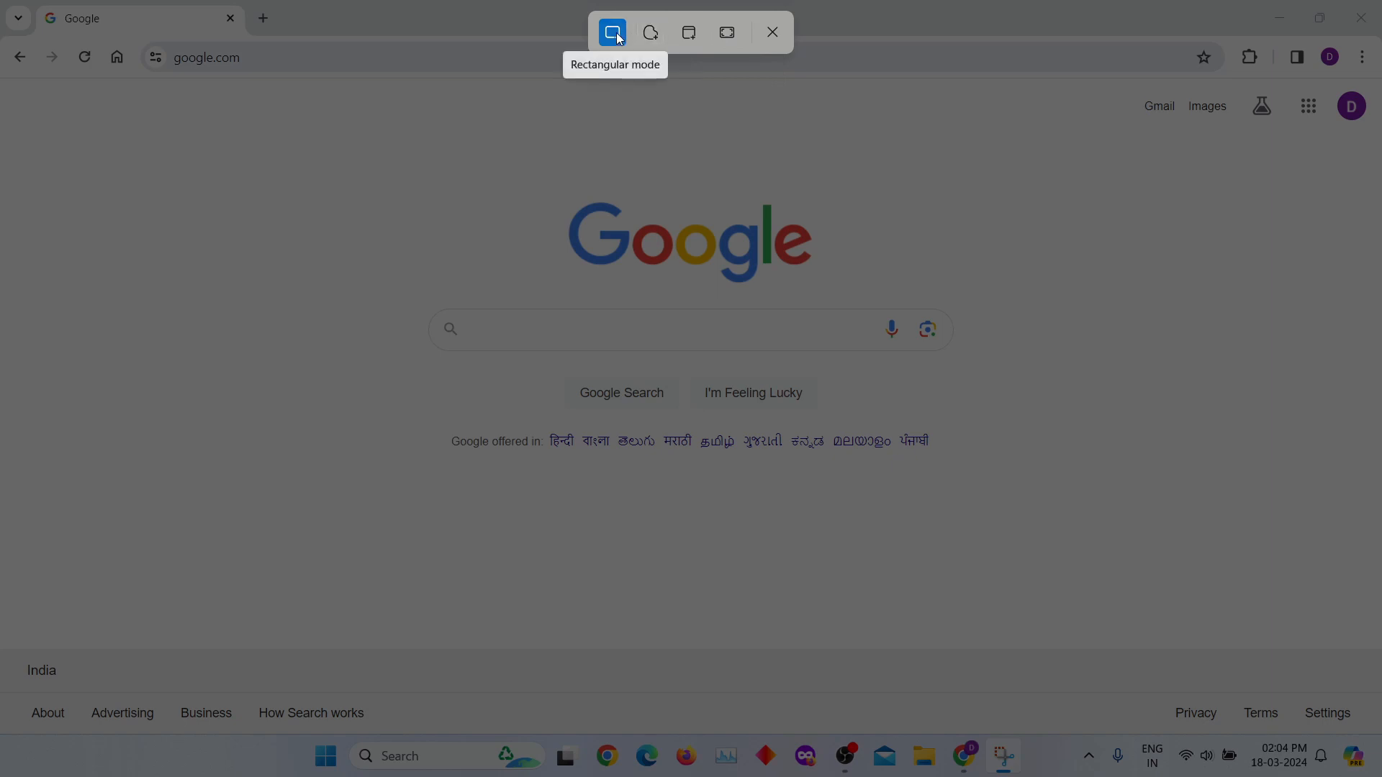
left_click_drag(8, 2, 1372, 661)
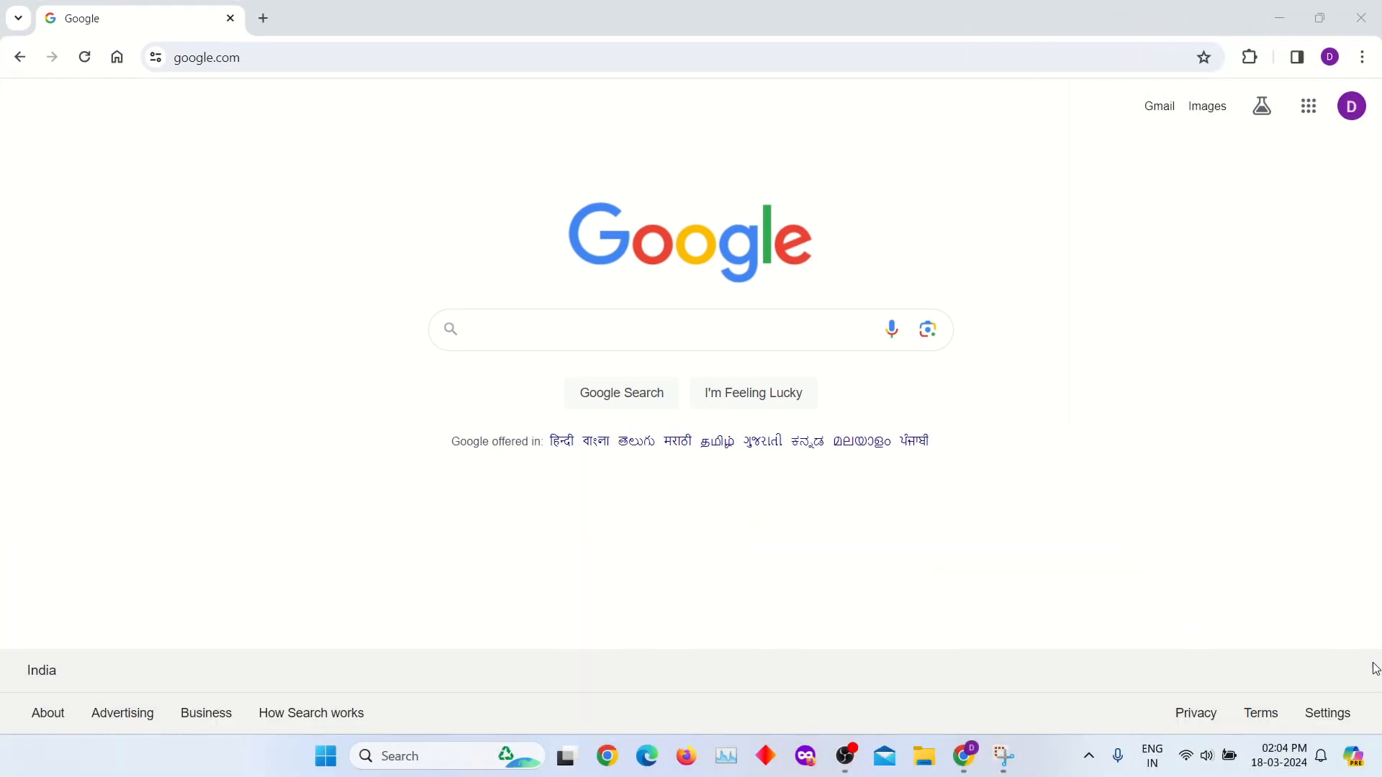
left_click(1007, 770)
left_click_drag(935, 213, 733, 136)
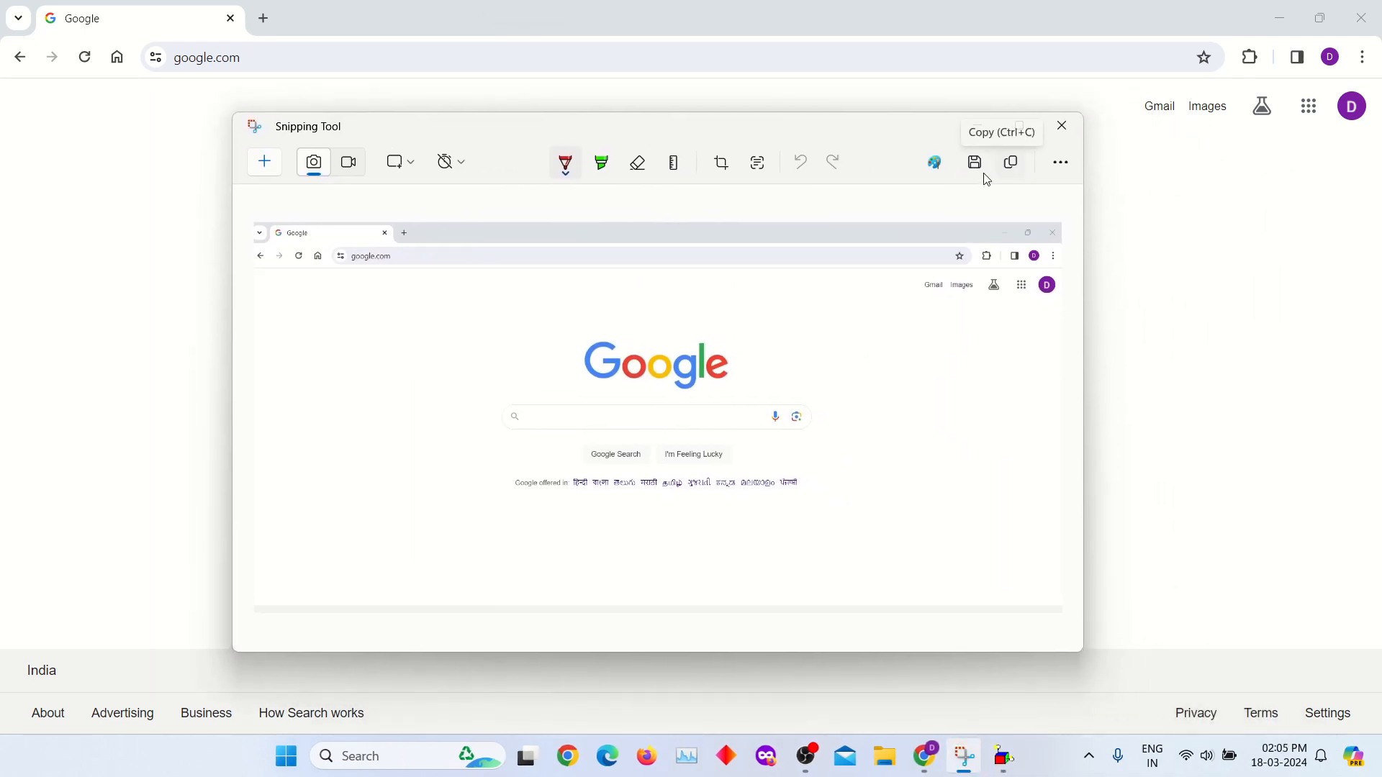
- Draw a red pen arrow pointing at the Google logo in the snip and erase it
left_click(569, 172)
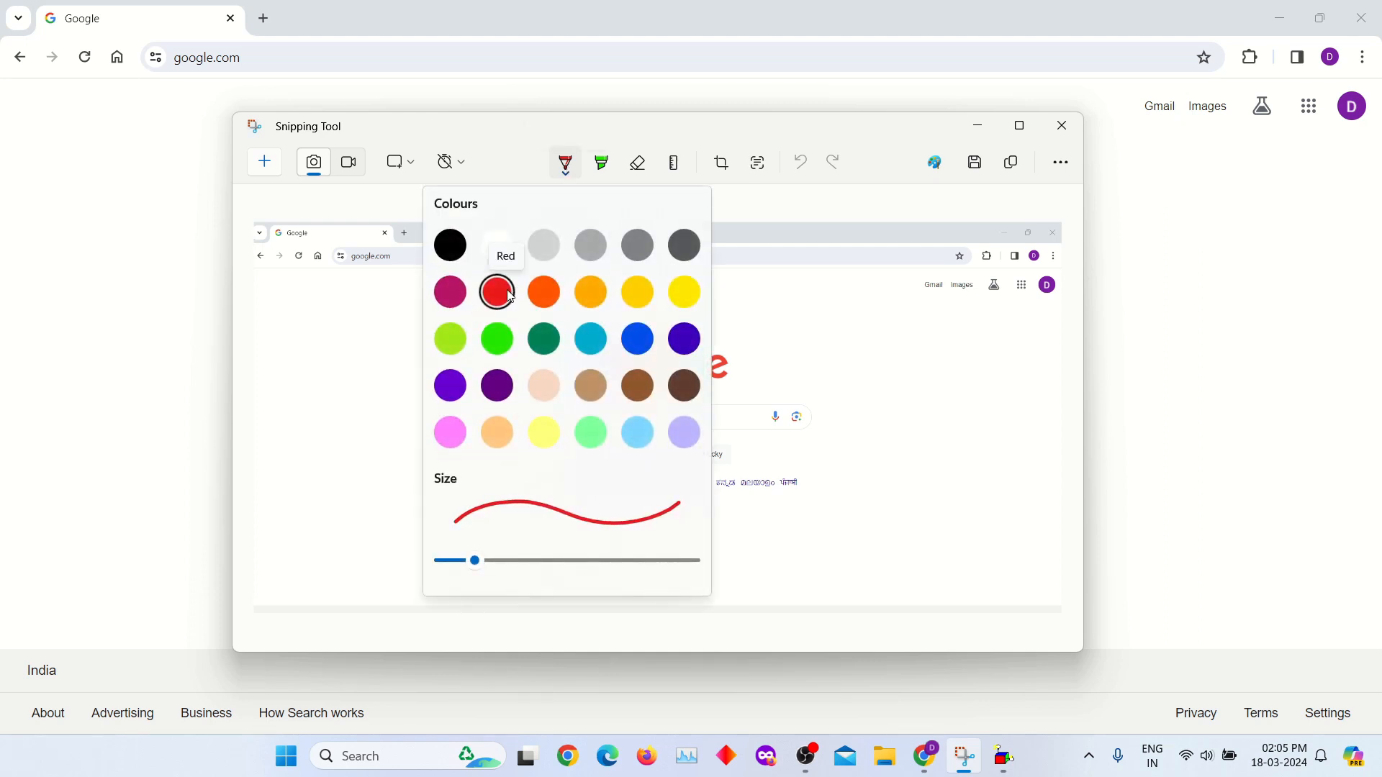
left_click(511, 296)
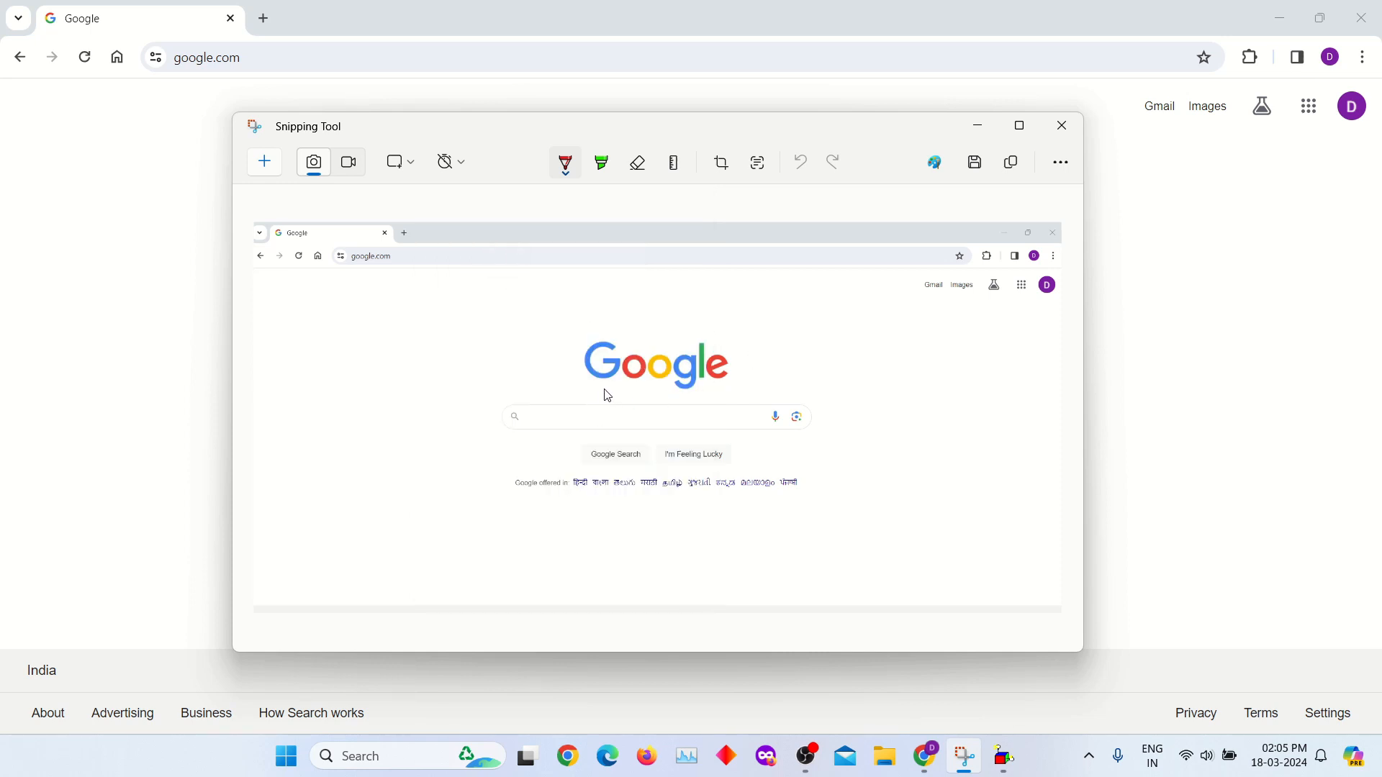
mouse_move(503, 362)
left_mouse_down()
mouse_move(568, 360)
mouse_move(561, 374)
mouse_move(572, 358)
left_mouse_up()
left_click(635, 175)
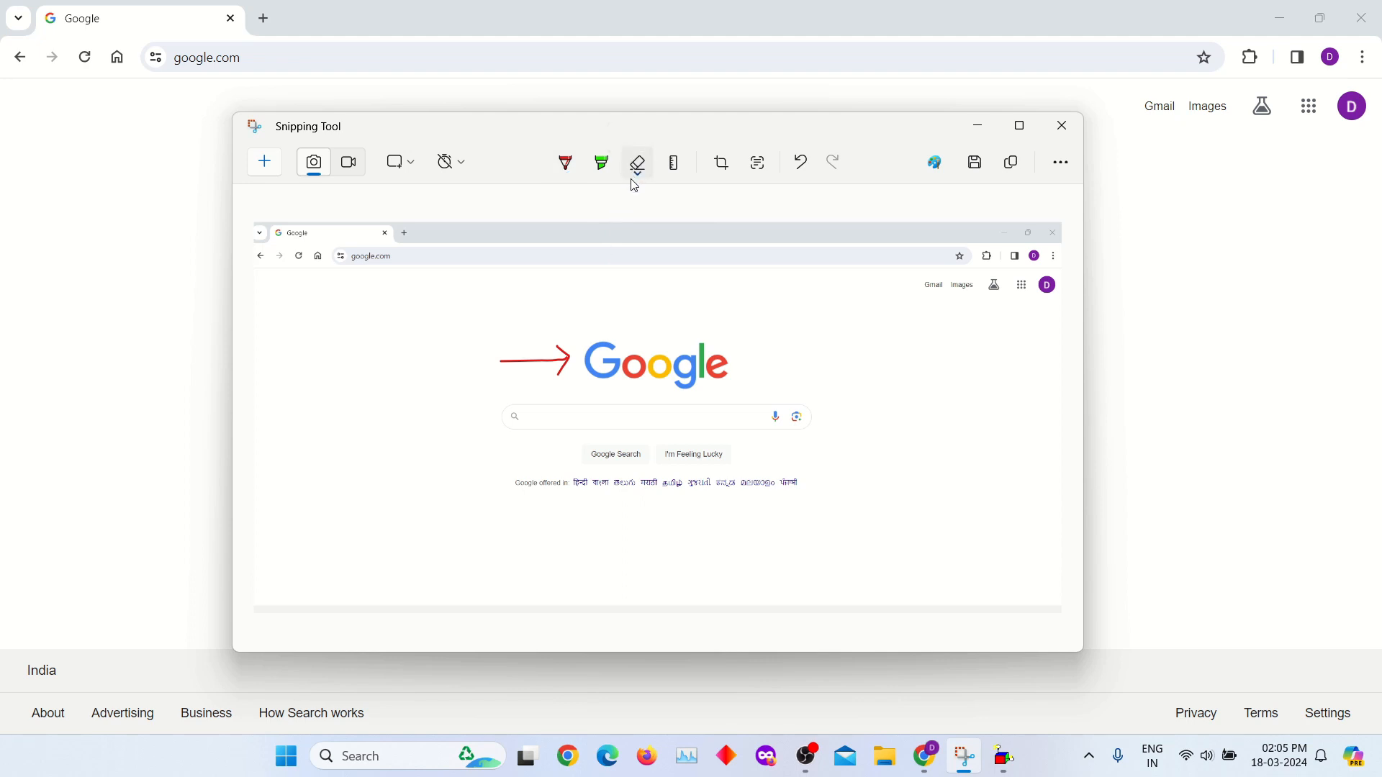
left_click(566, 367)
- Highlight the line of offered languages below the search buttons in green and erase the highlight
left_click(594, 175)
mouse_move(512, 478)
left_mouse_down()
mouse_move(576, 488)
mouse_move(522, 495)
mouse_move(665, 465)
mouse_move(792, 475)
mouse_move(763, 496)
mouse_move(592, 509)
mouse_move(648, 476)
mouse_move(633, 503)
mouse_move(564, 500)
left_mouse_up()
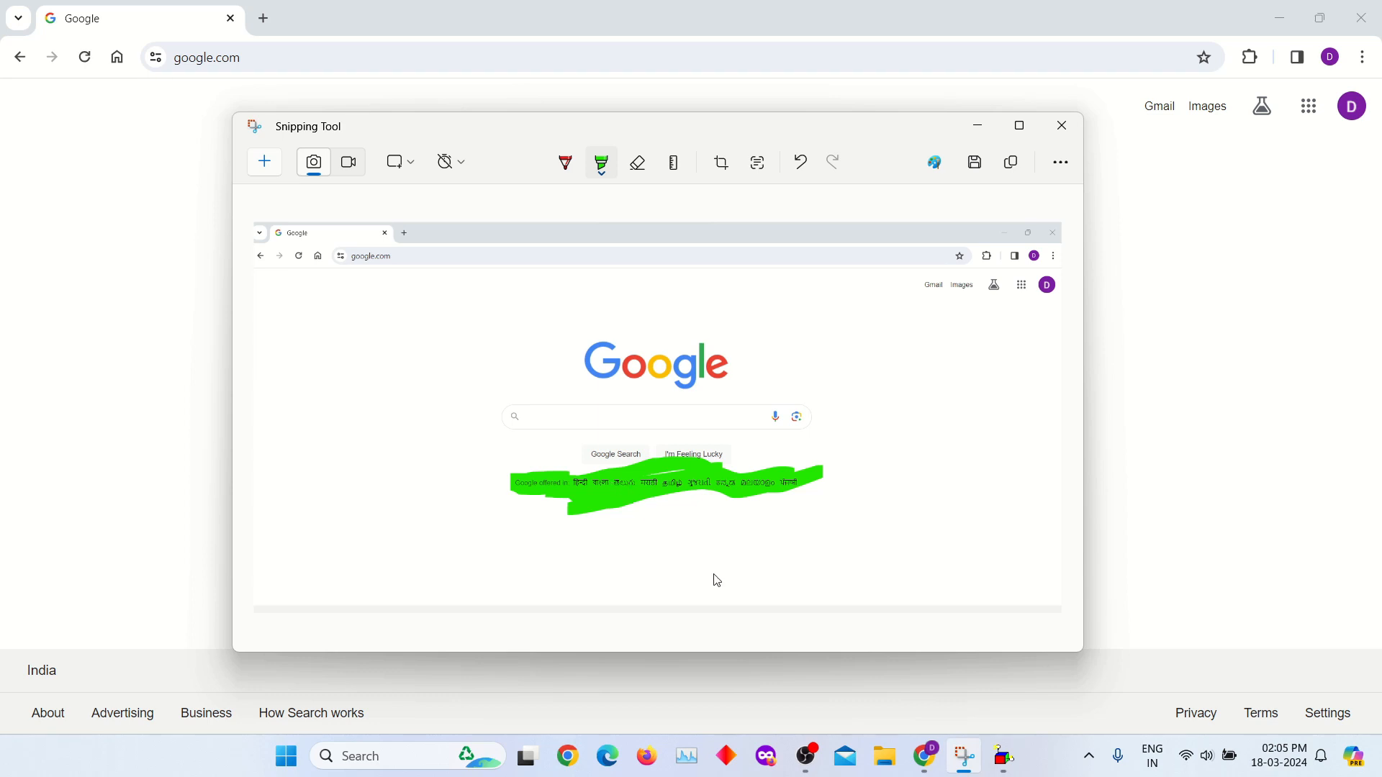
left_click(647, 174)
left_click(659, 486)
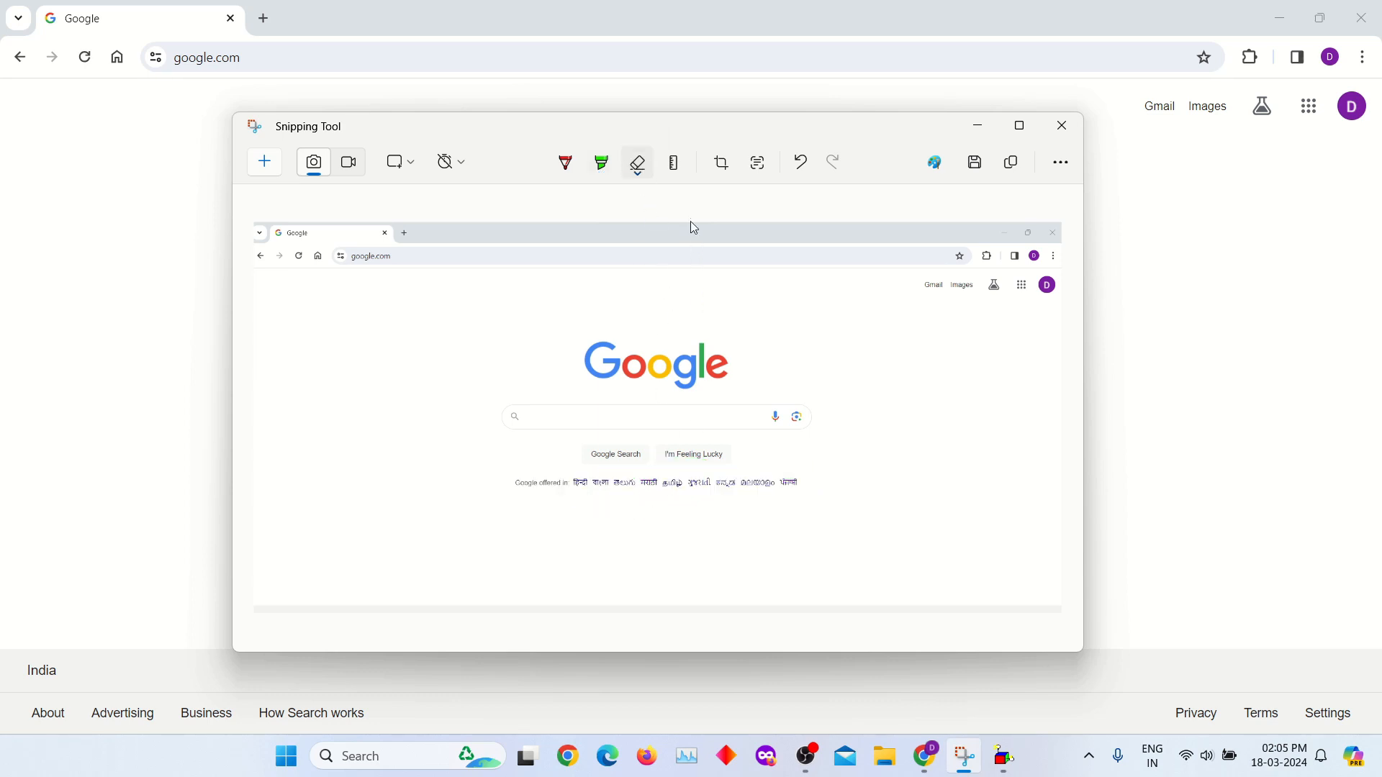
- Show the ruler on the snip, shift it slightly downward over the search buttons, and hide it
left_click(676, 165)
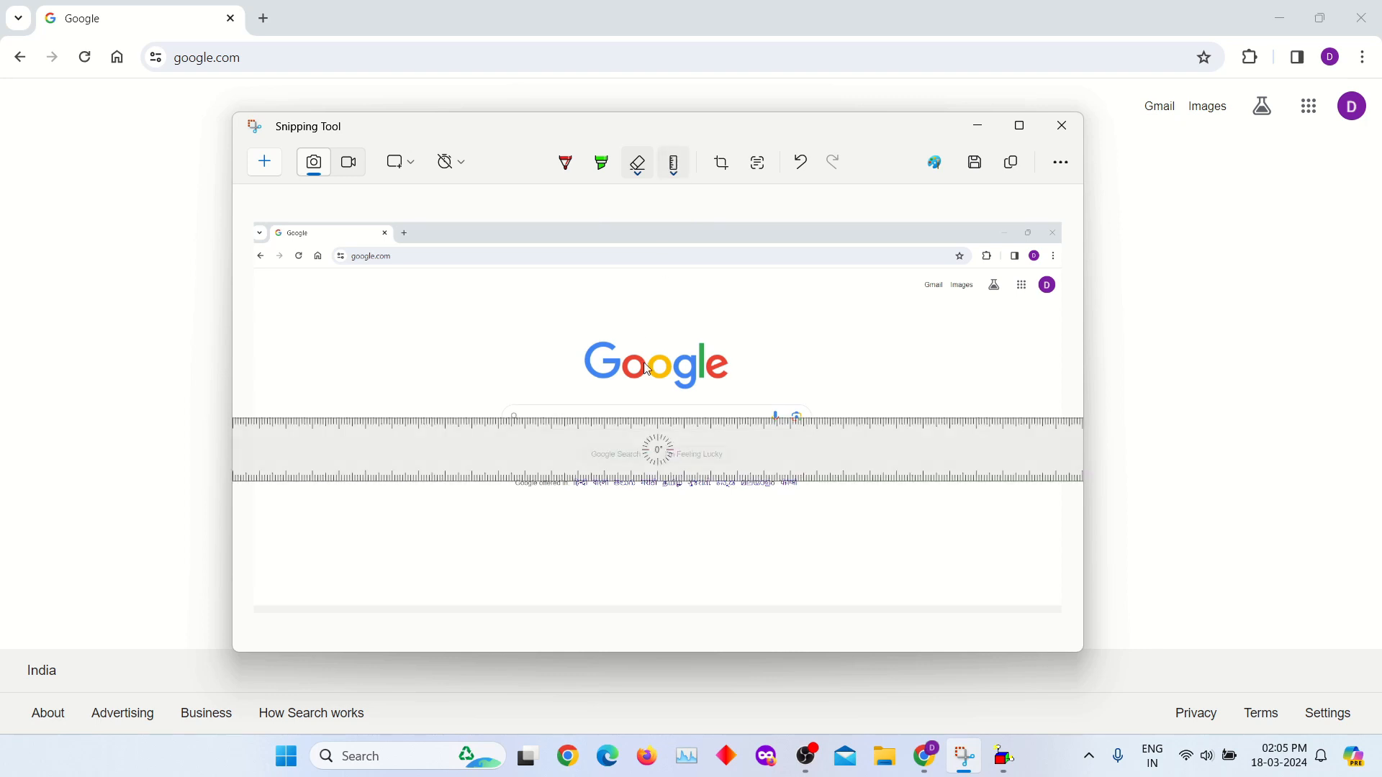
mouse_move(715, 450)
left_mouse_down()
mouse_move(673, 364)
mouse_move(718, 317)
mouse_move(725, 461)
left_mouse_up()
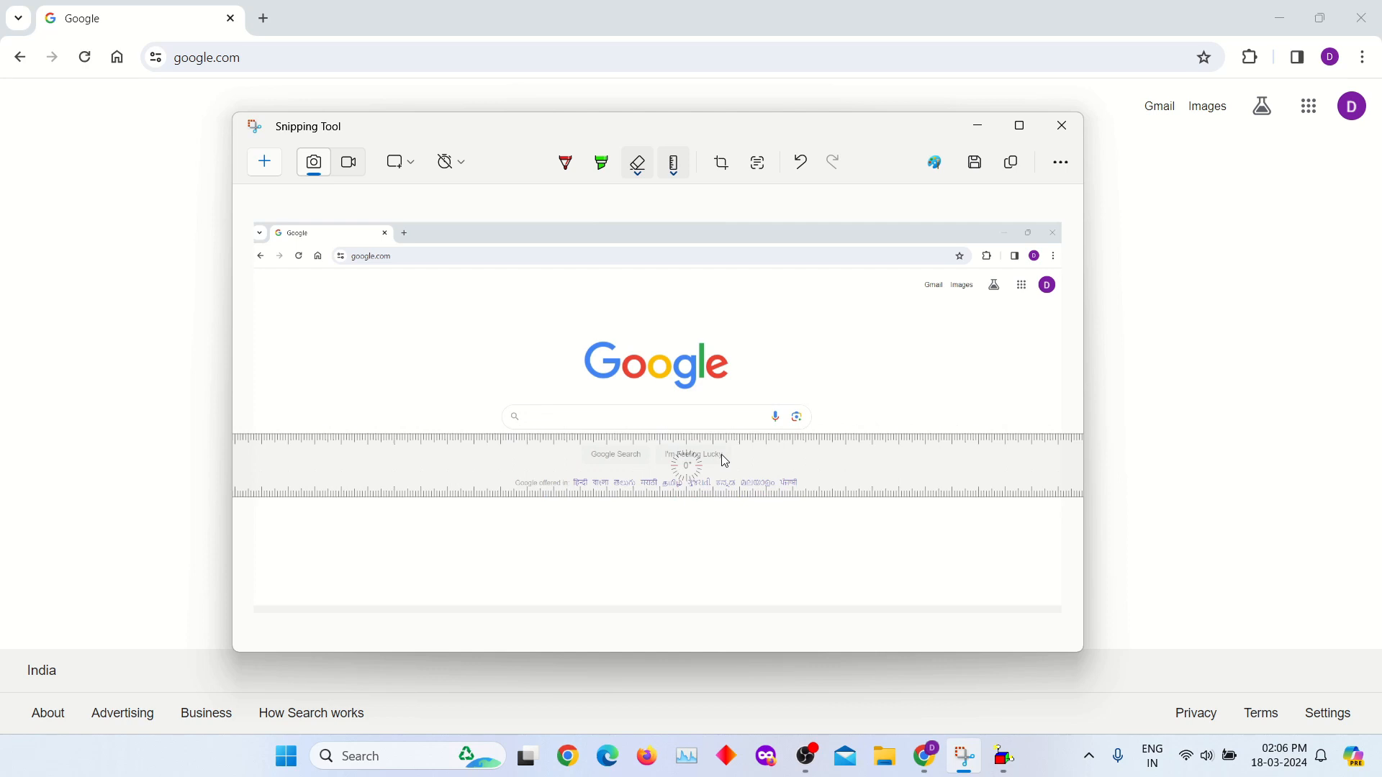
left_click(673, 164)
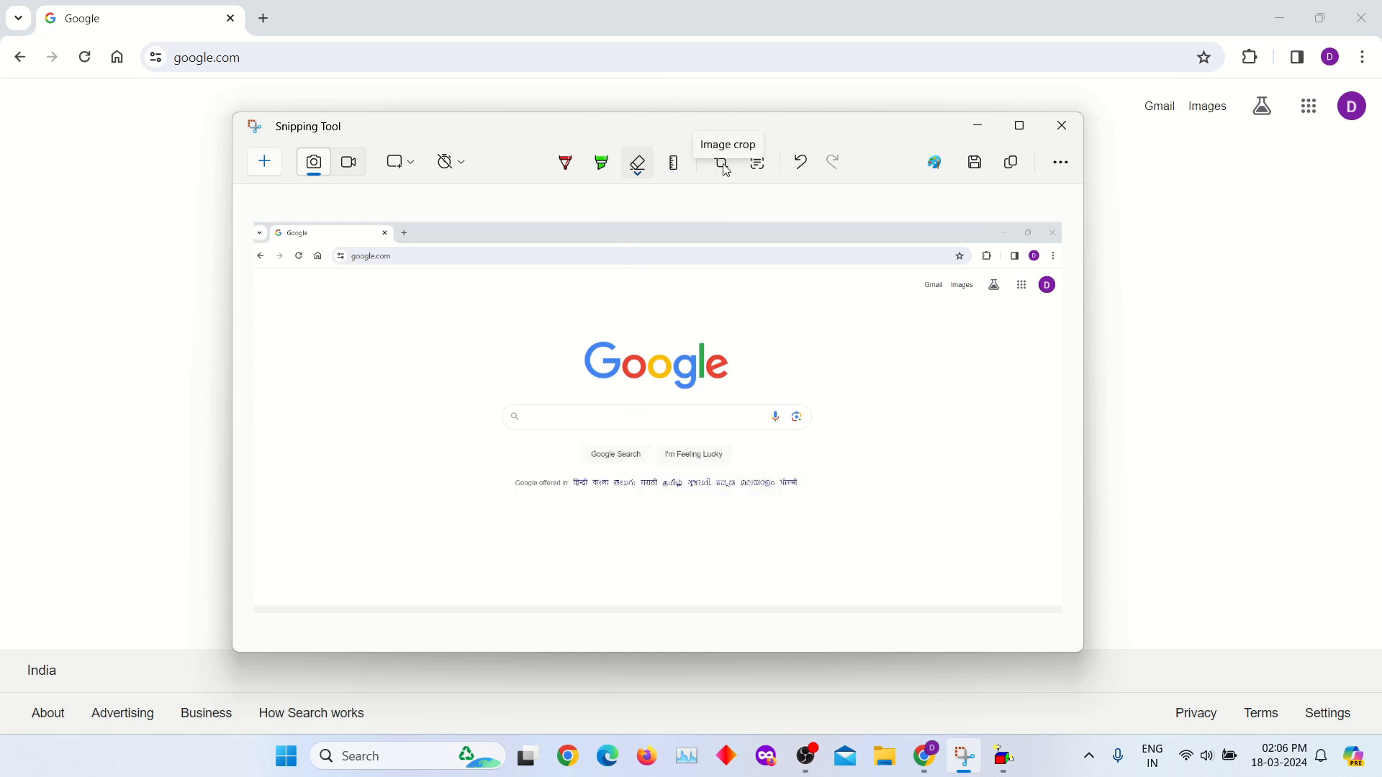
- Crop the snip by pulling its lower-right corner inward and apply the crop
left_click(723, 165)
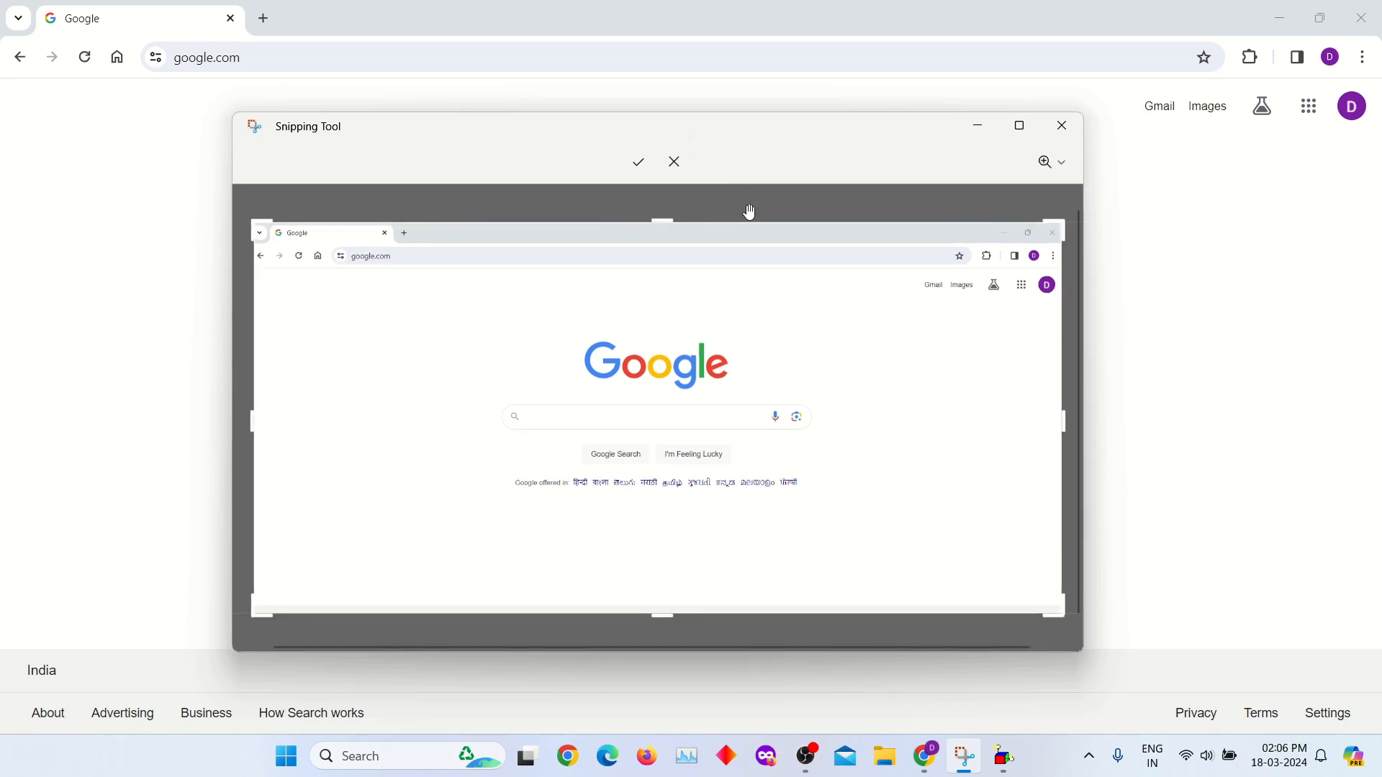
left_click_drag(1067, 609, 913, 541)
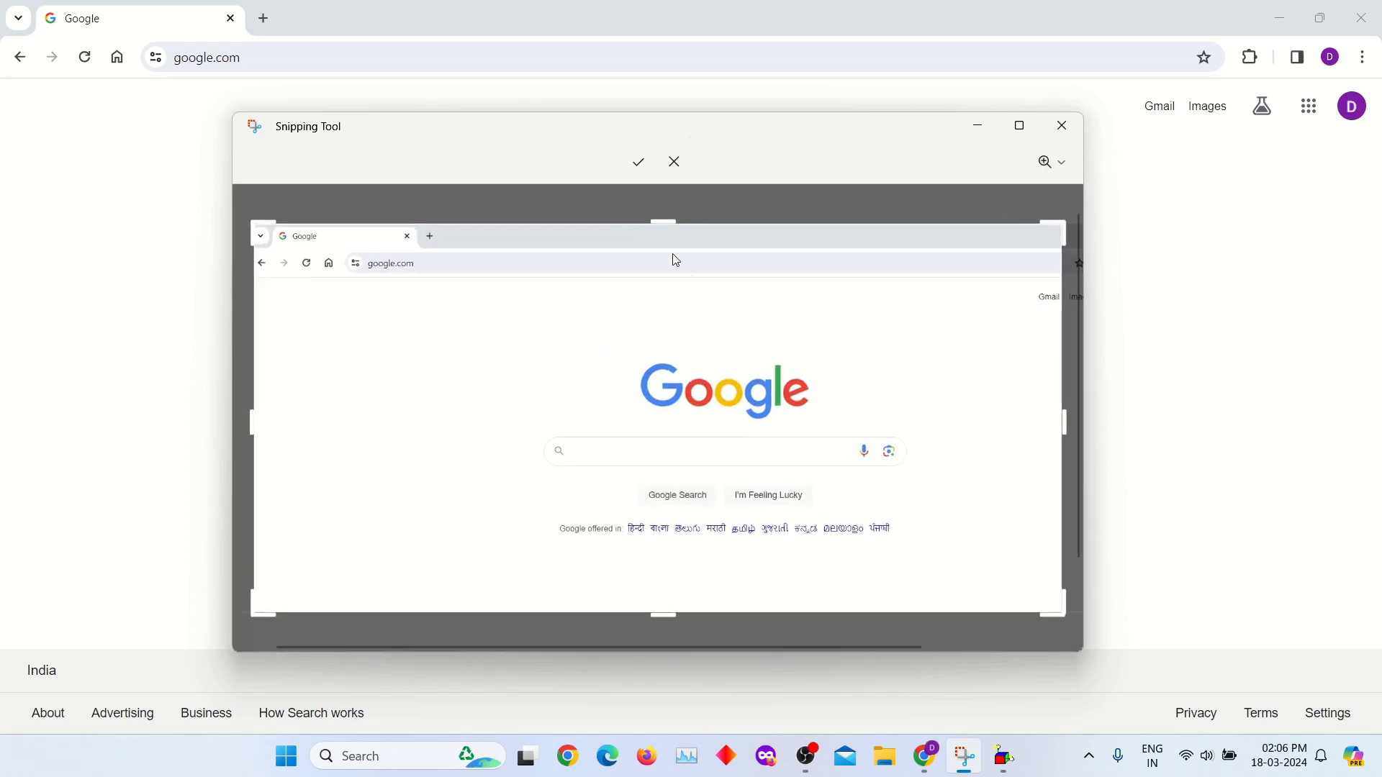
left_click(638, 162)
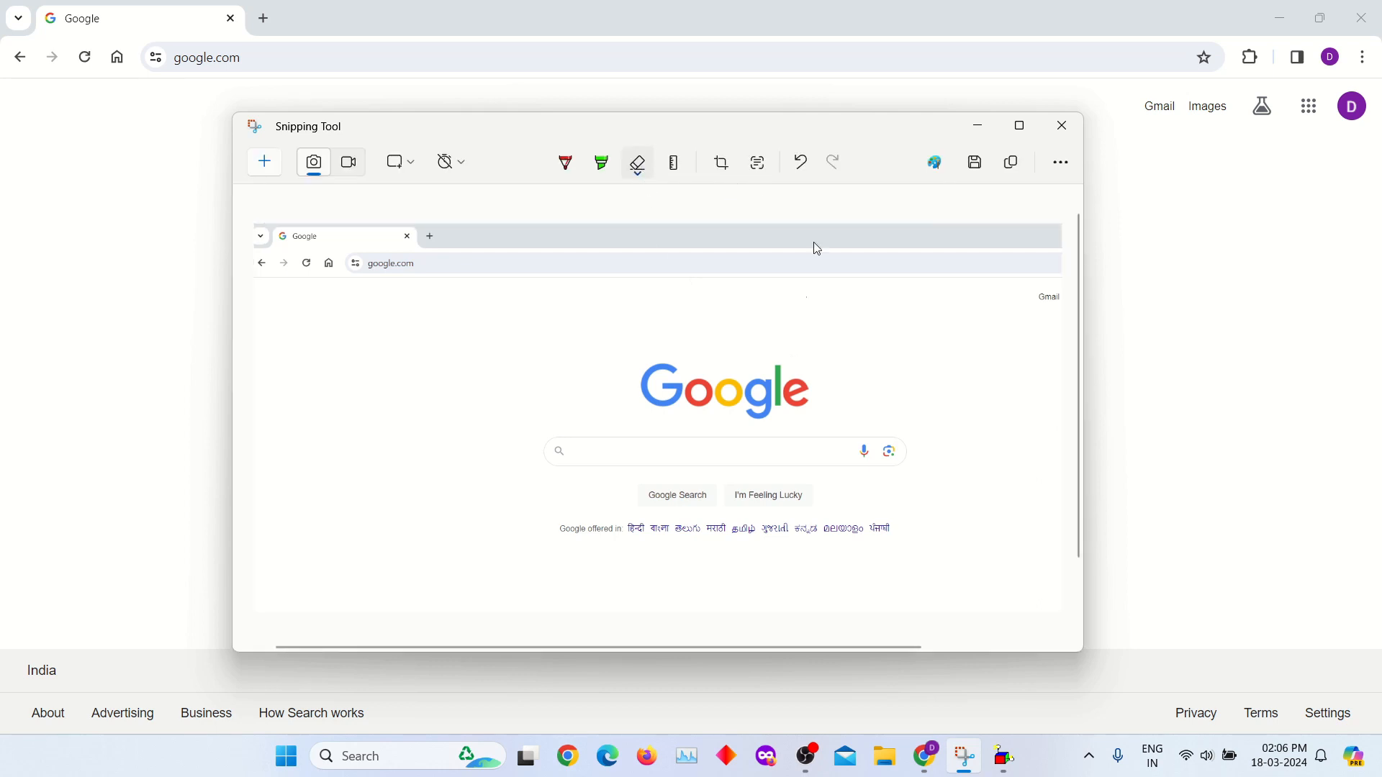
- Copy all recognised text from the cropped snip with Text actions and paste it into an untitled Notepad document
left_click(760, 175)
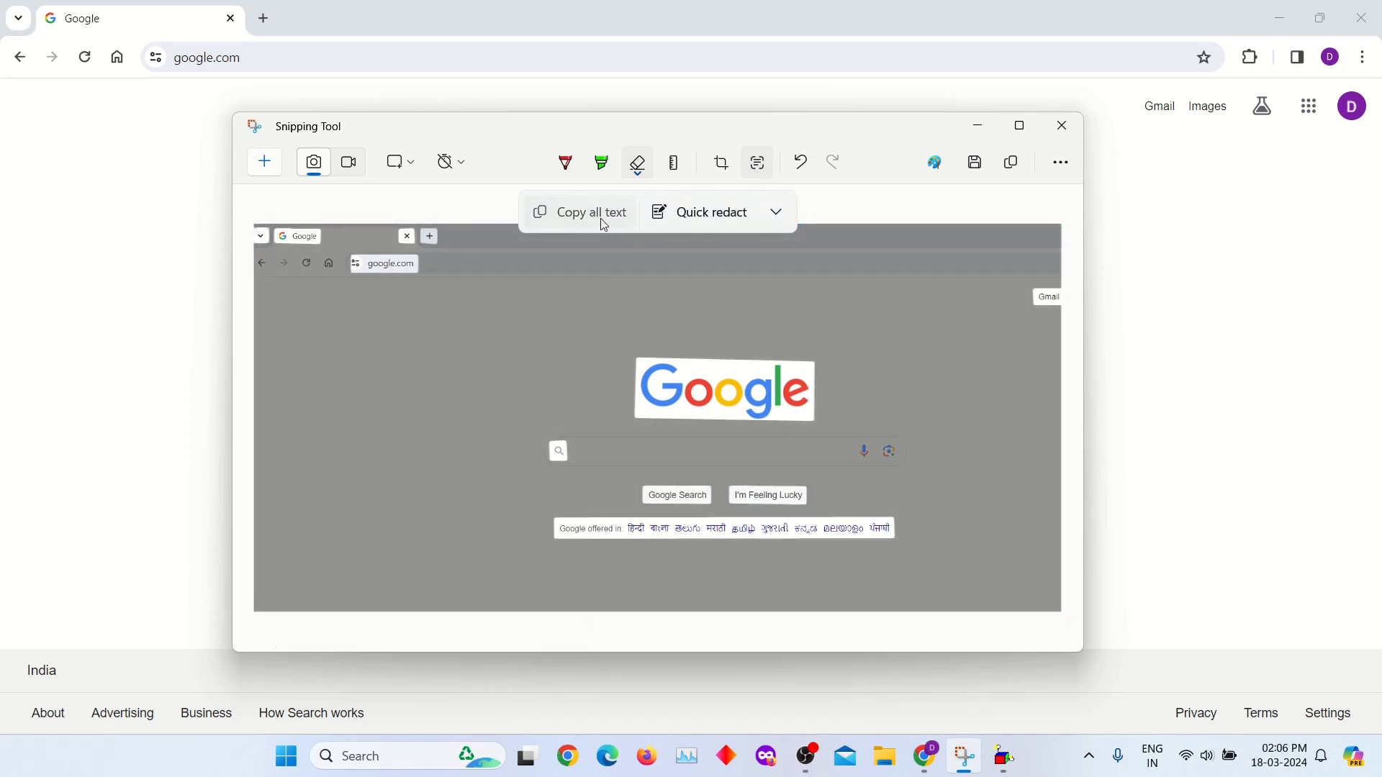
left_click(600, 218)
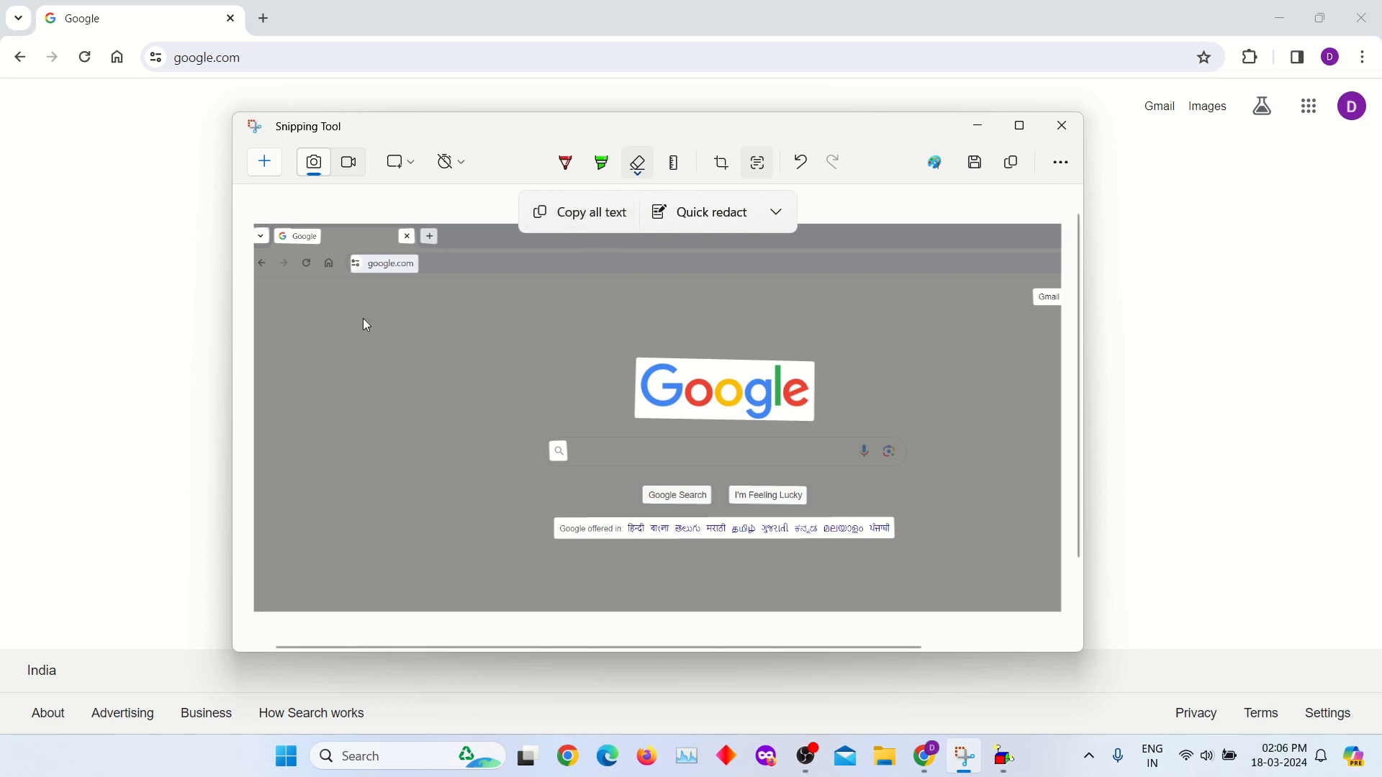
left_click(407, 751)
left_click(364, 227)
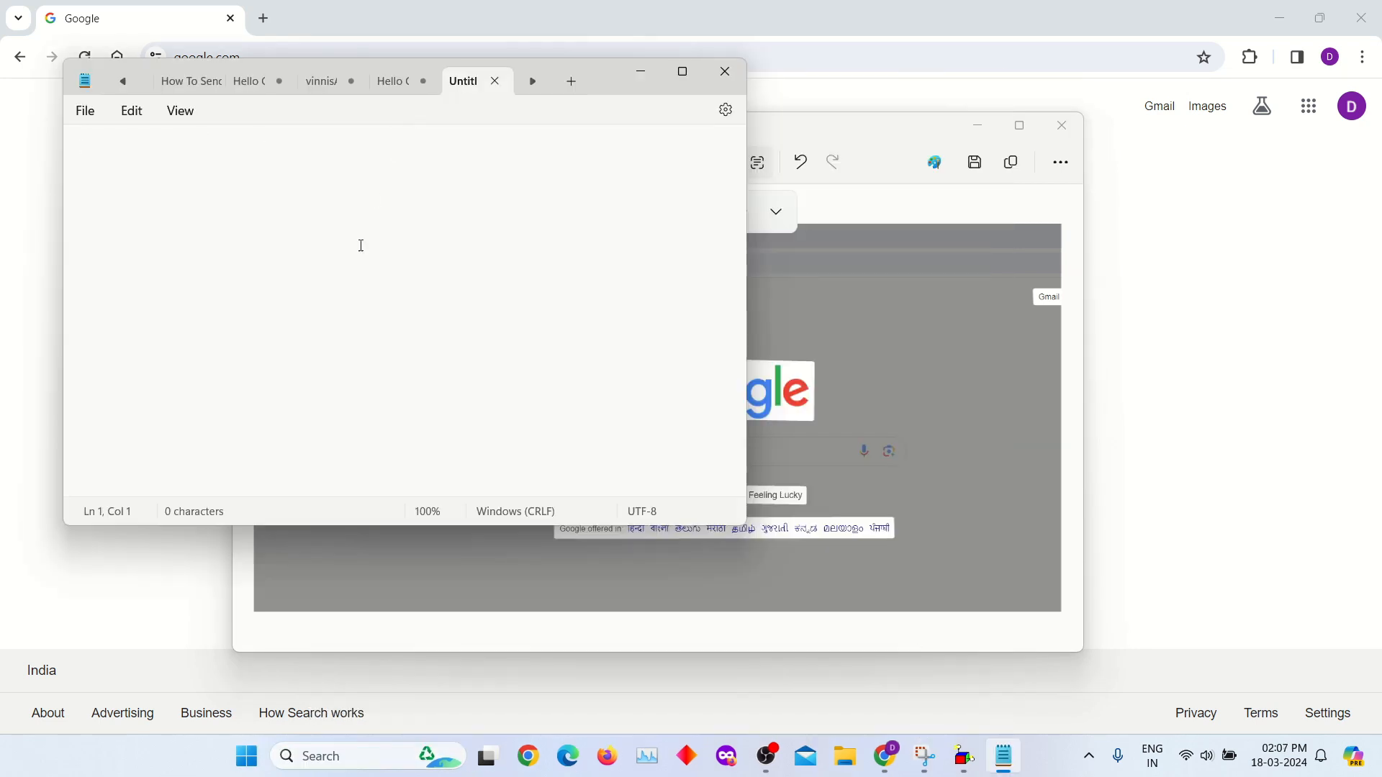
right_click(307, 226)
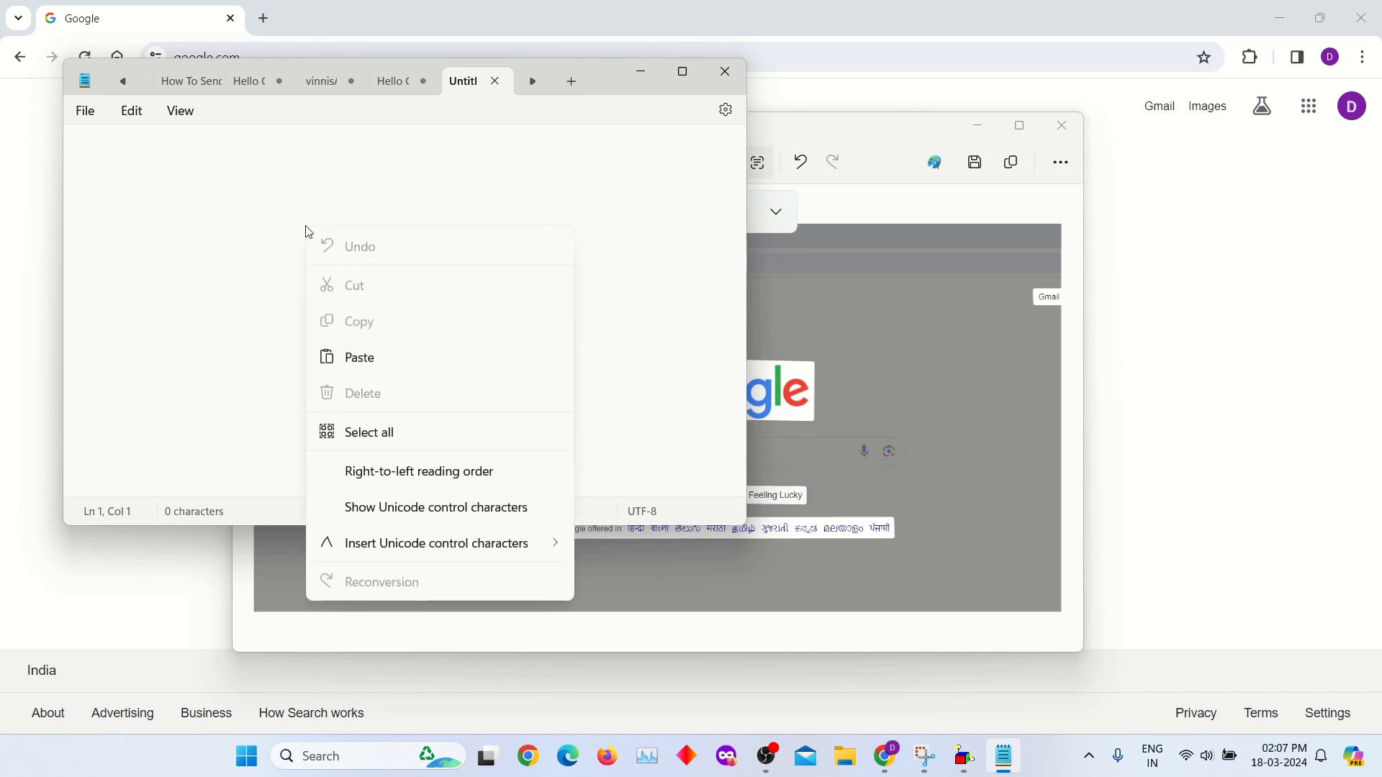
left_click(377, 368)
scroll(483, 370, "up", 1)
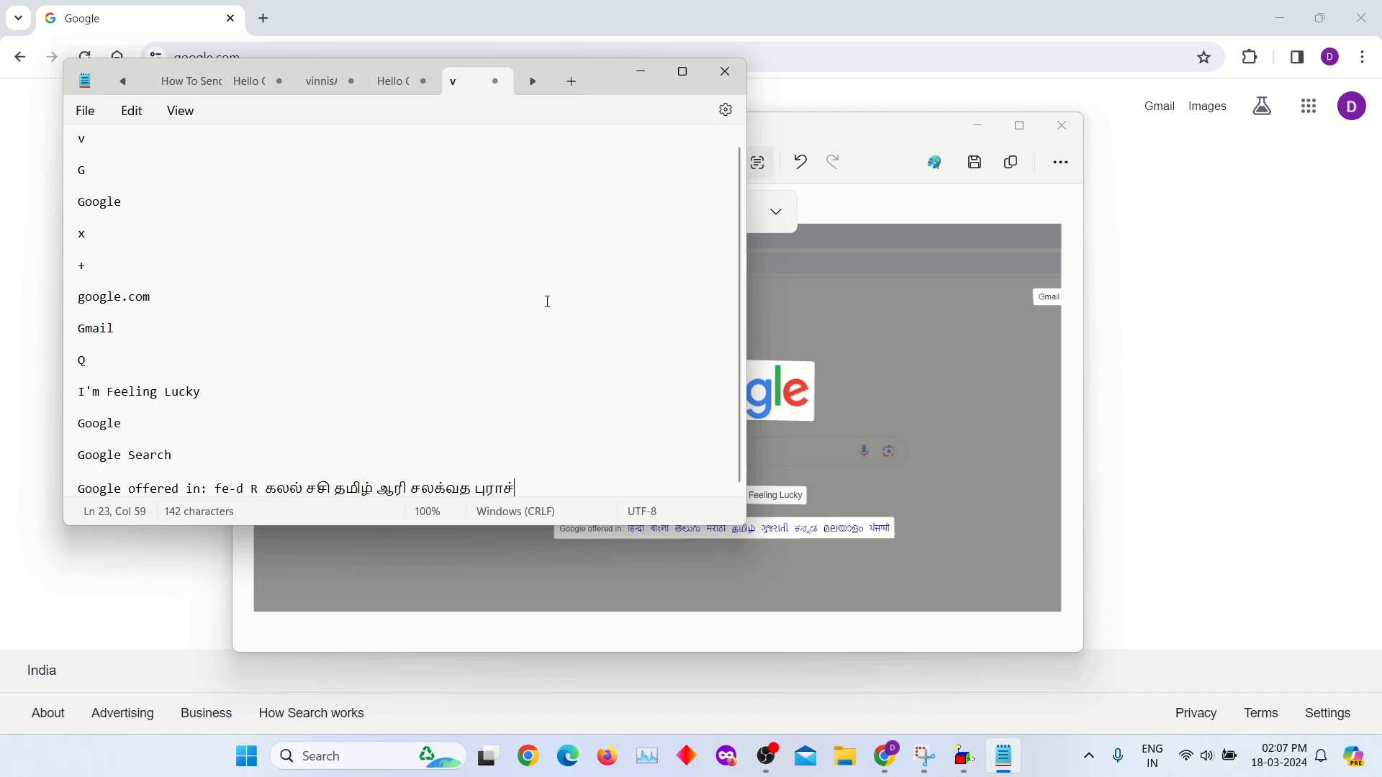
left_click(645, 80)
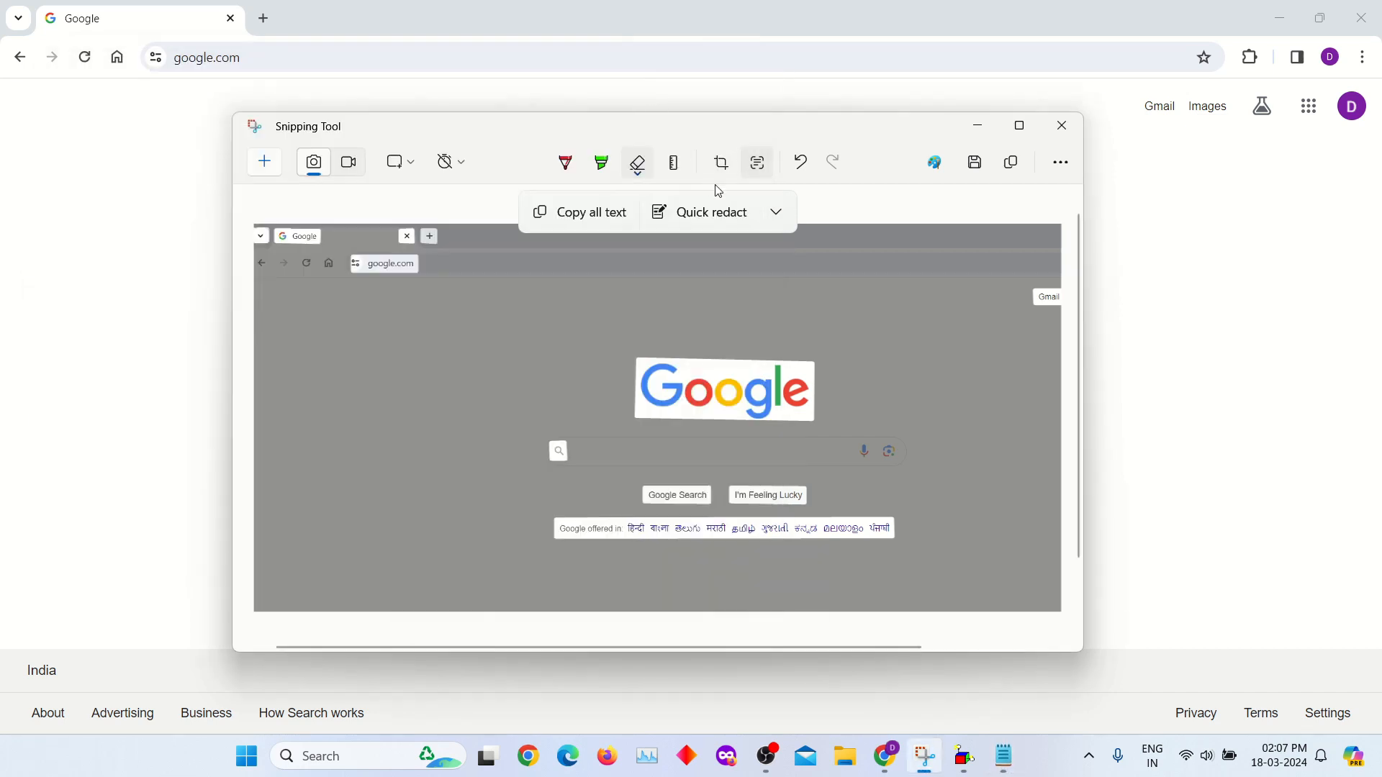
- View the Quick redact options and open the cropped snip in Paint
left_click(776, 212)
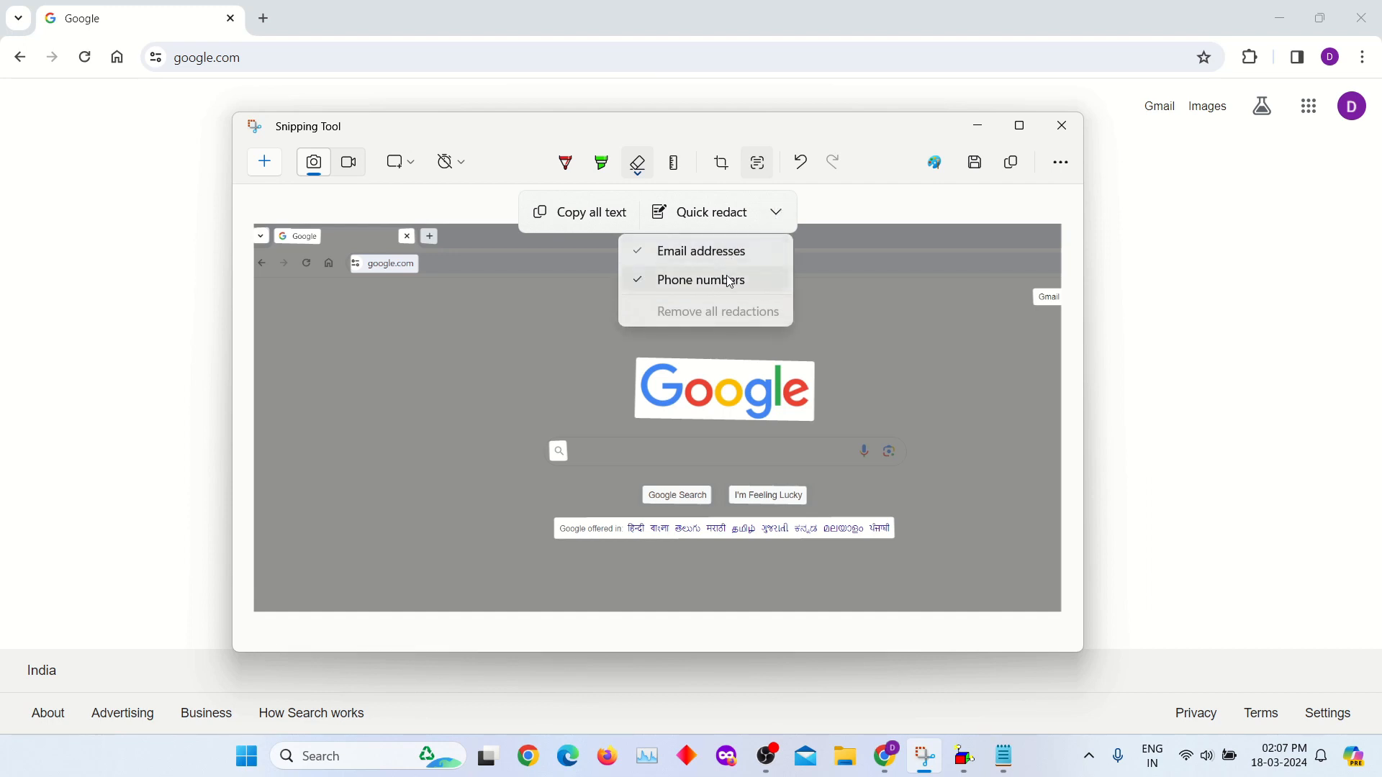
left_click(777, 213)
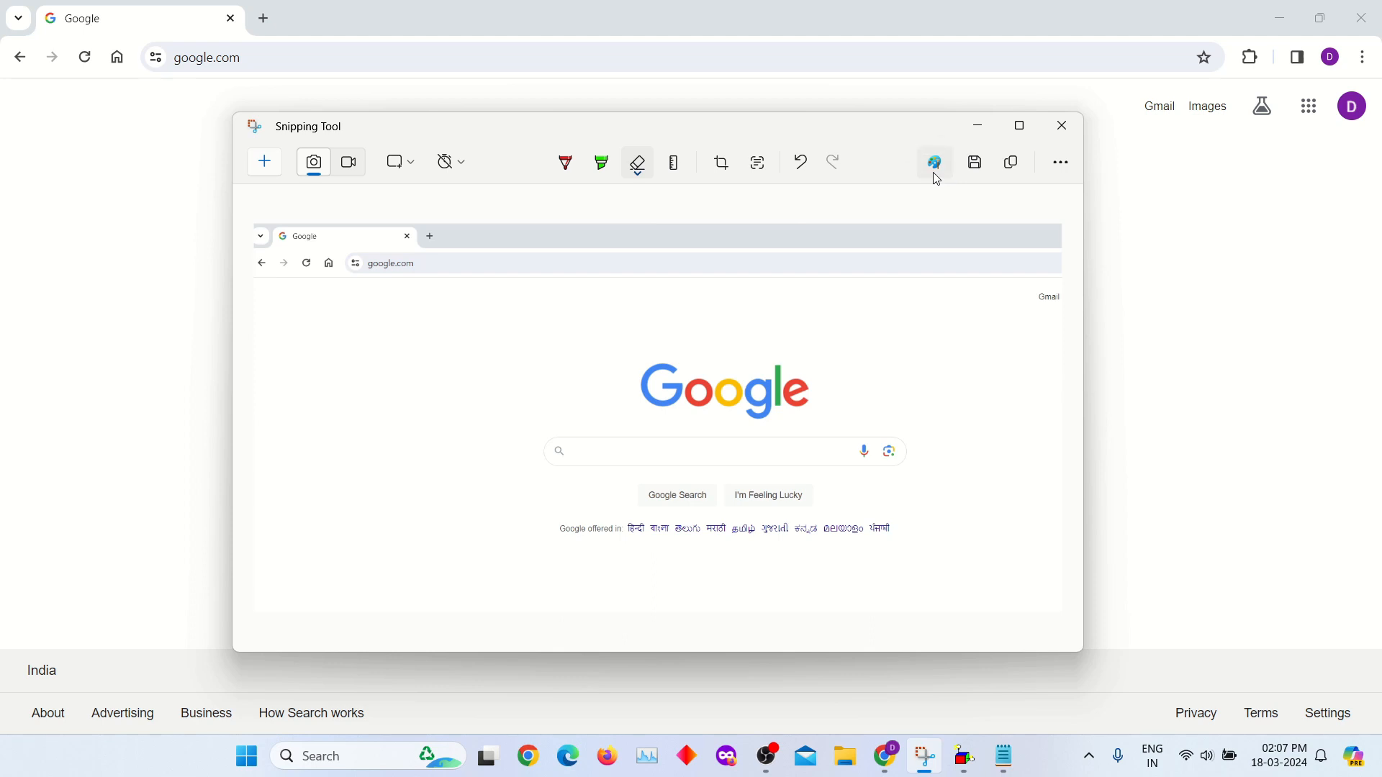
left_click(935, 179)
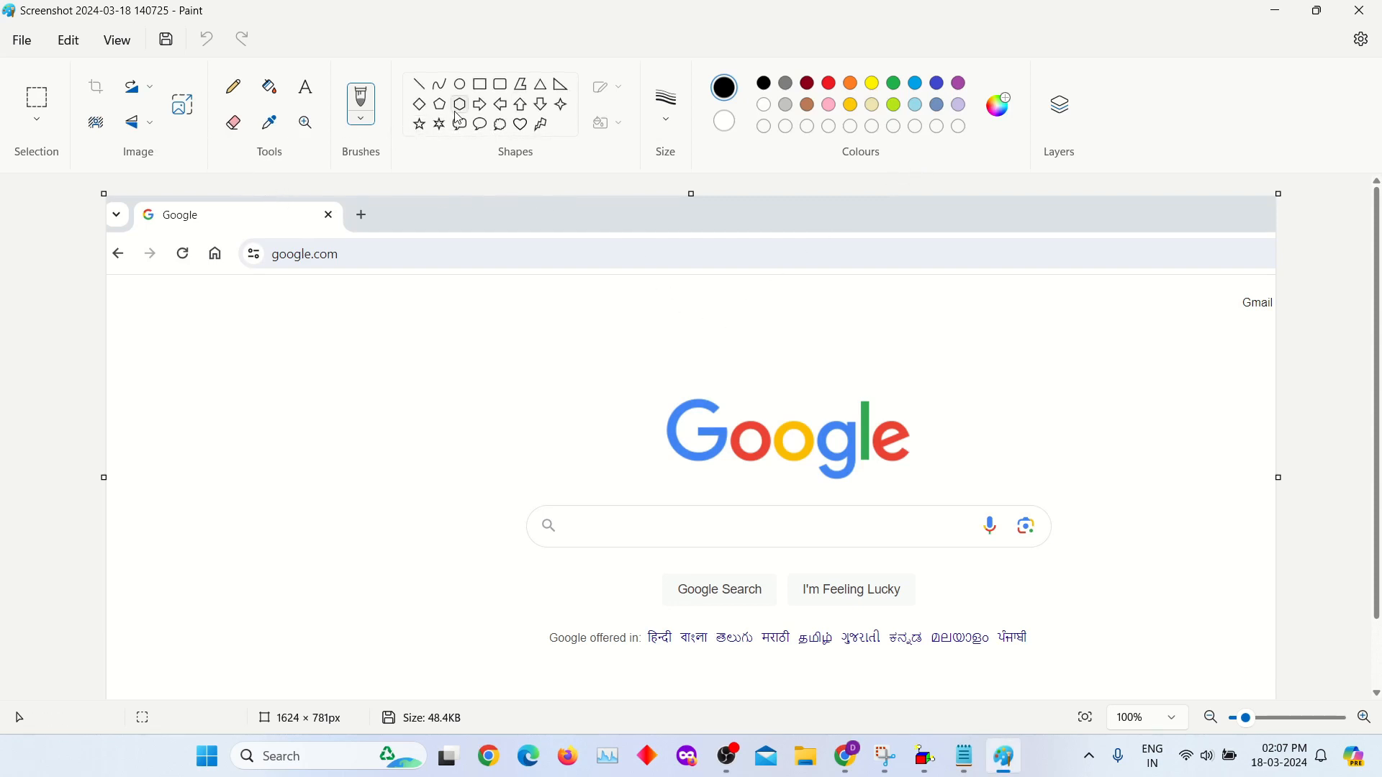
- Draw a right-pointing block arrow of about 291 × 99 px beside the Google logo and undo it
left_click(479, 112)
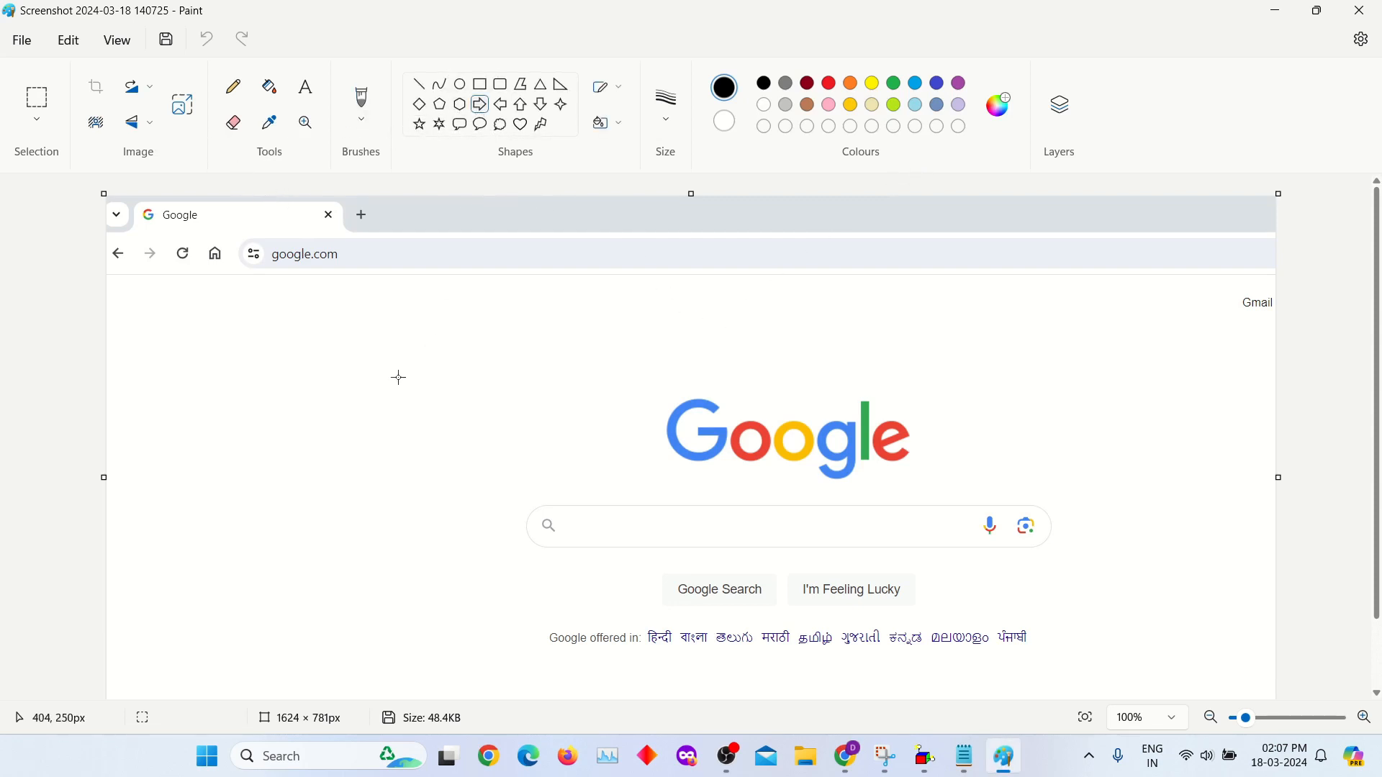
left_click_drag(395, 375, 608, 448)
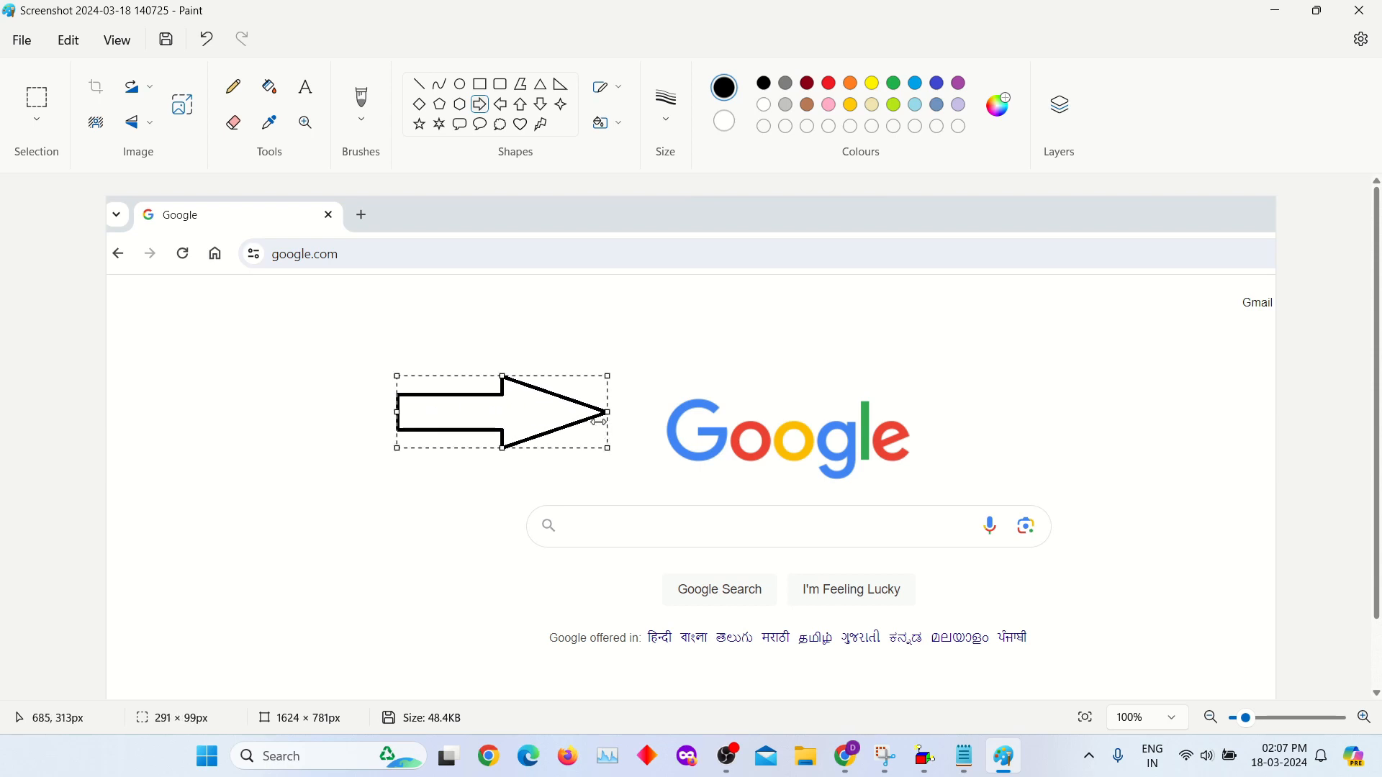
key("ctrl+z")
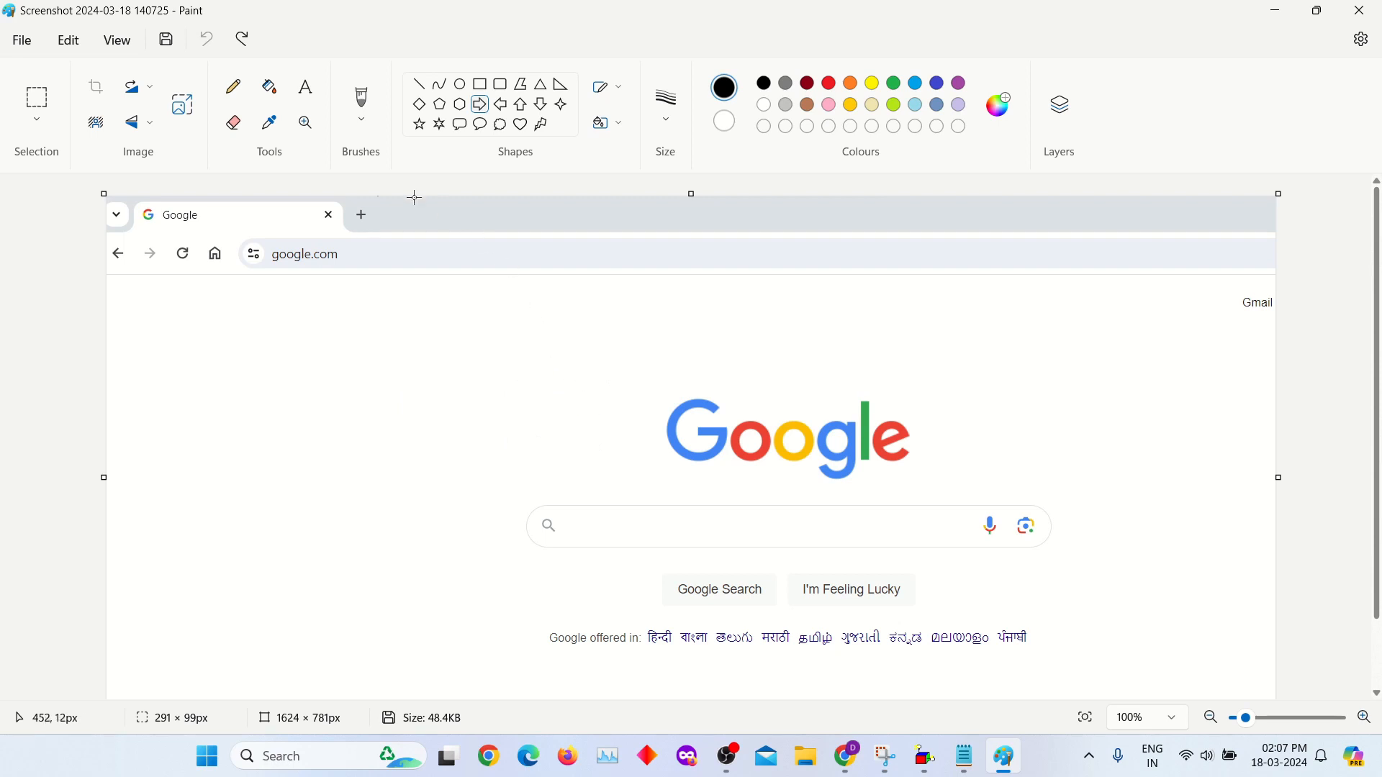
- Add the text "Please Check This Page" in 11-point Calibri above and left of the Google logo, widening its text box to fit one line
left_click(306, 87)
left_click(525, 383)
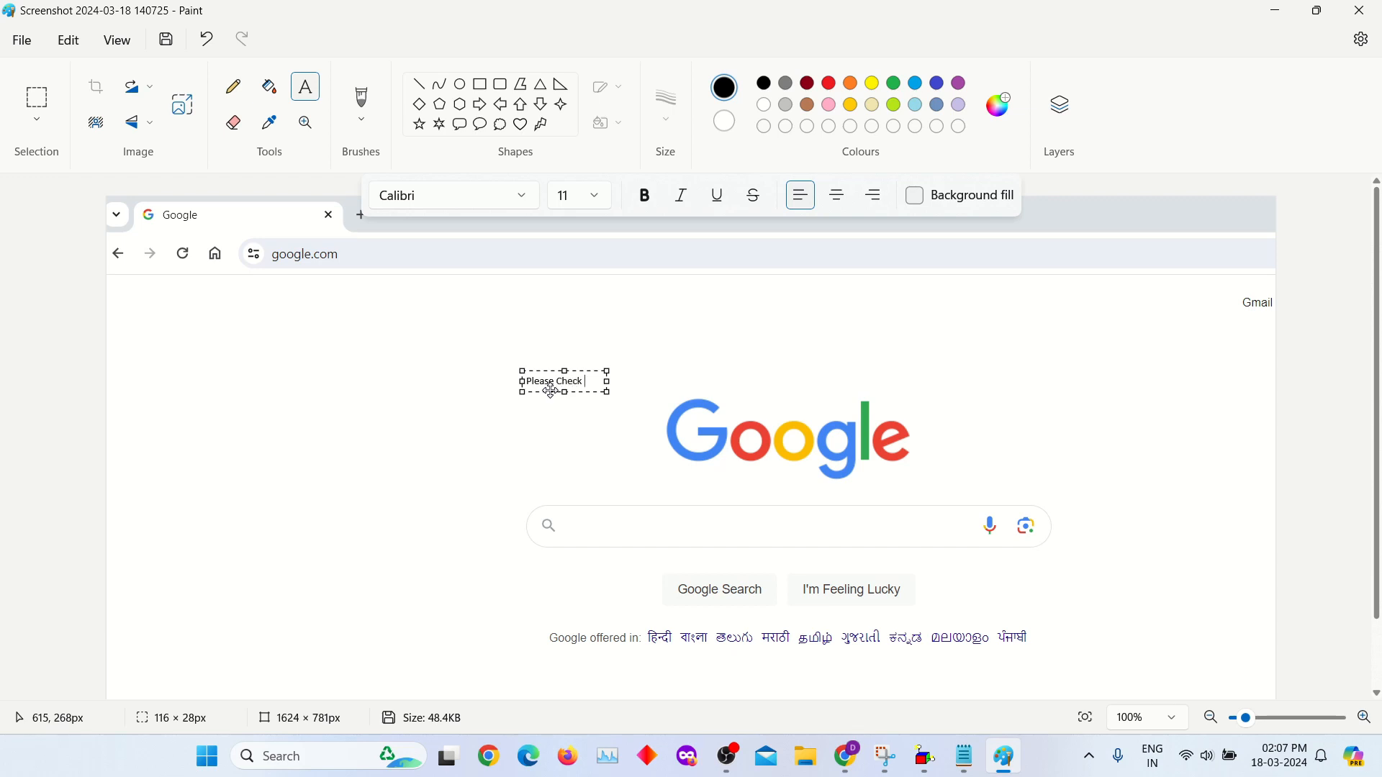
type("Please Check This Page")
left_click_drag(610, 373, 724, 373)
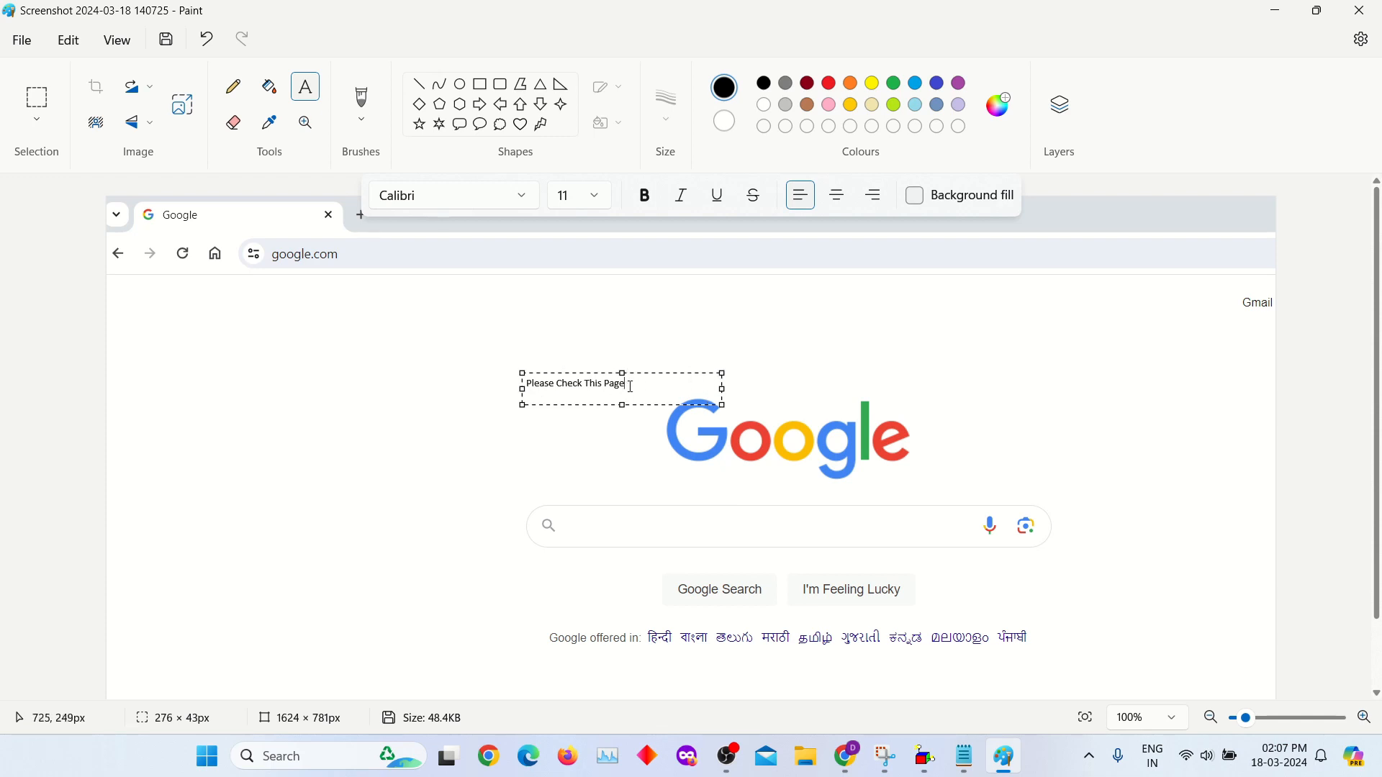
left_click(561, 433)
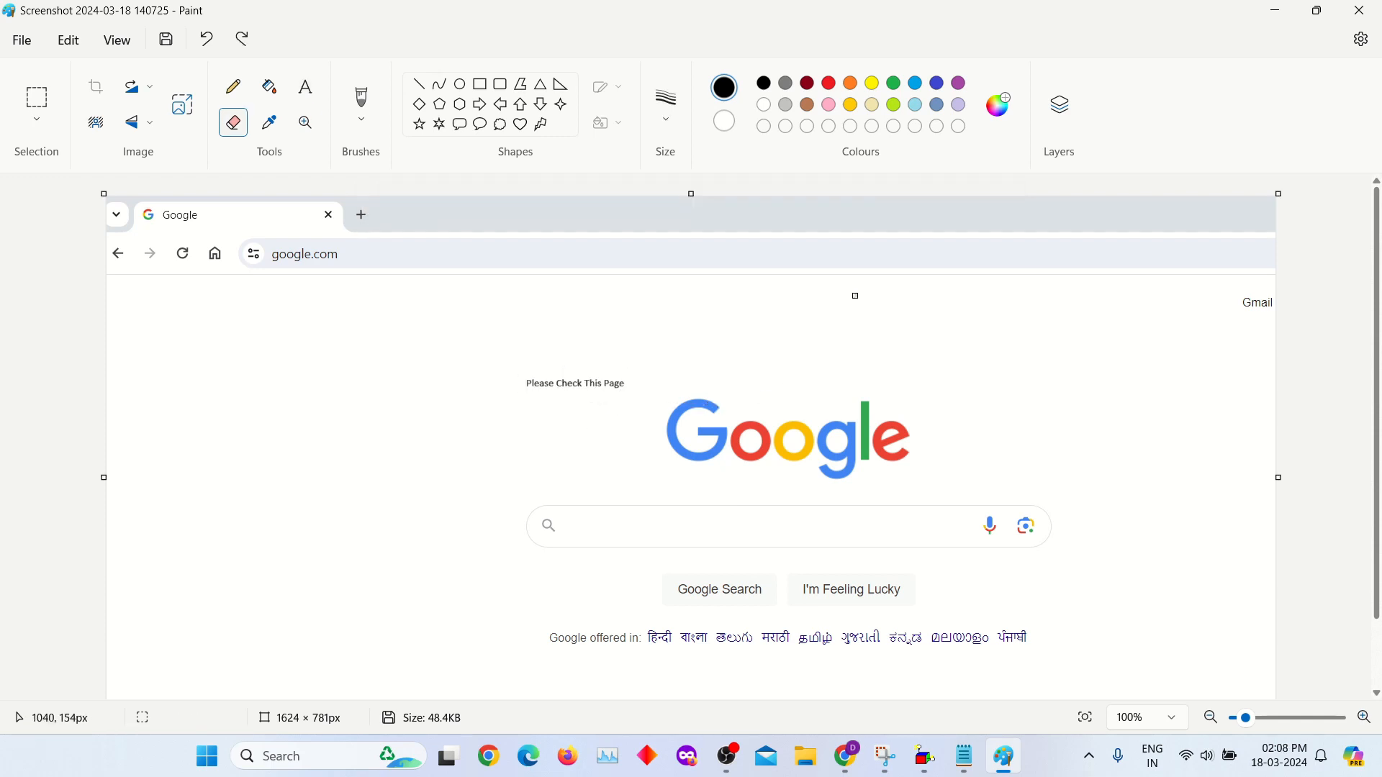
left_click(20, 45)
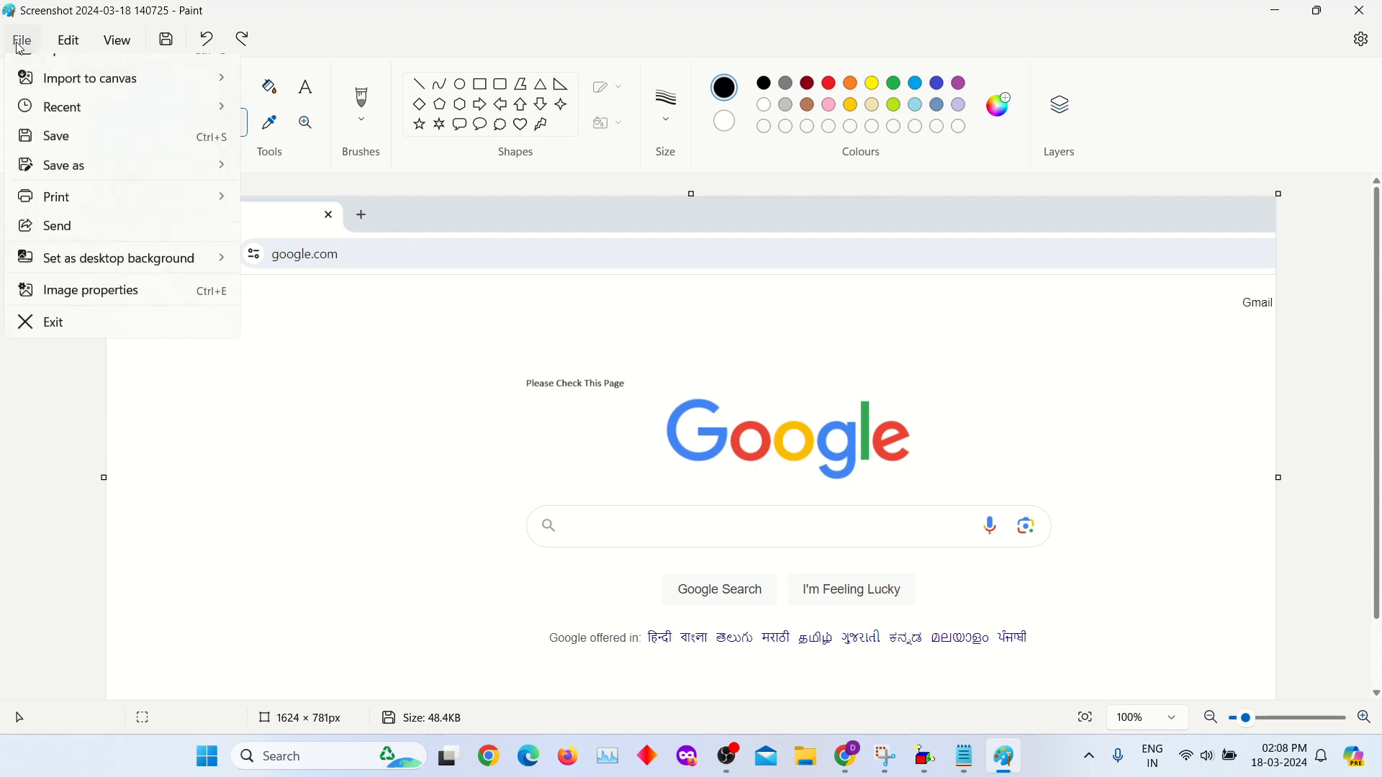
mouse_move(110, 218)
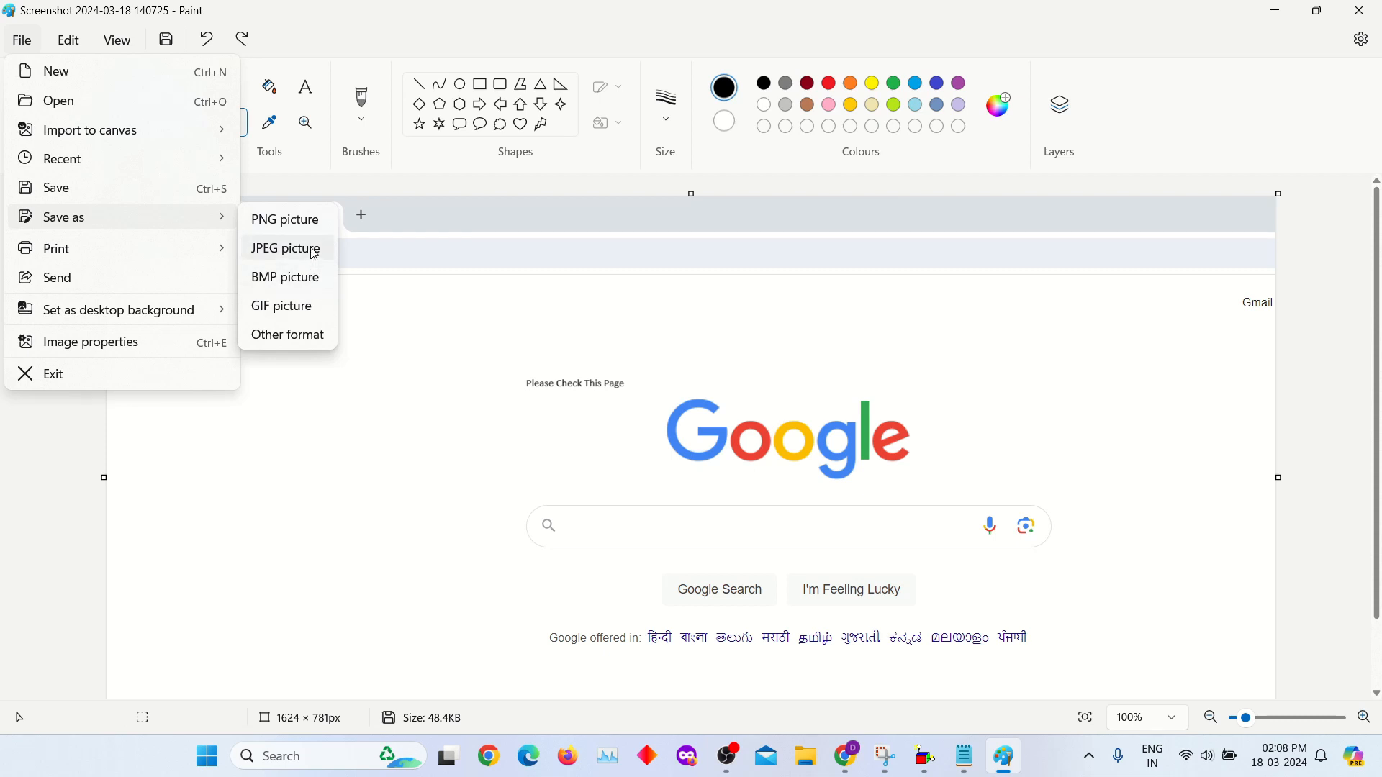
left_click(314, 252)
left_click(78, 206)
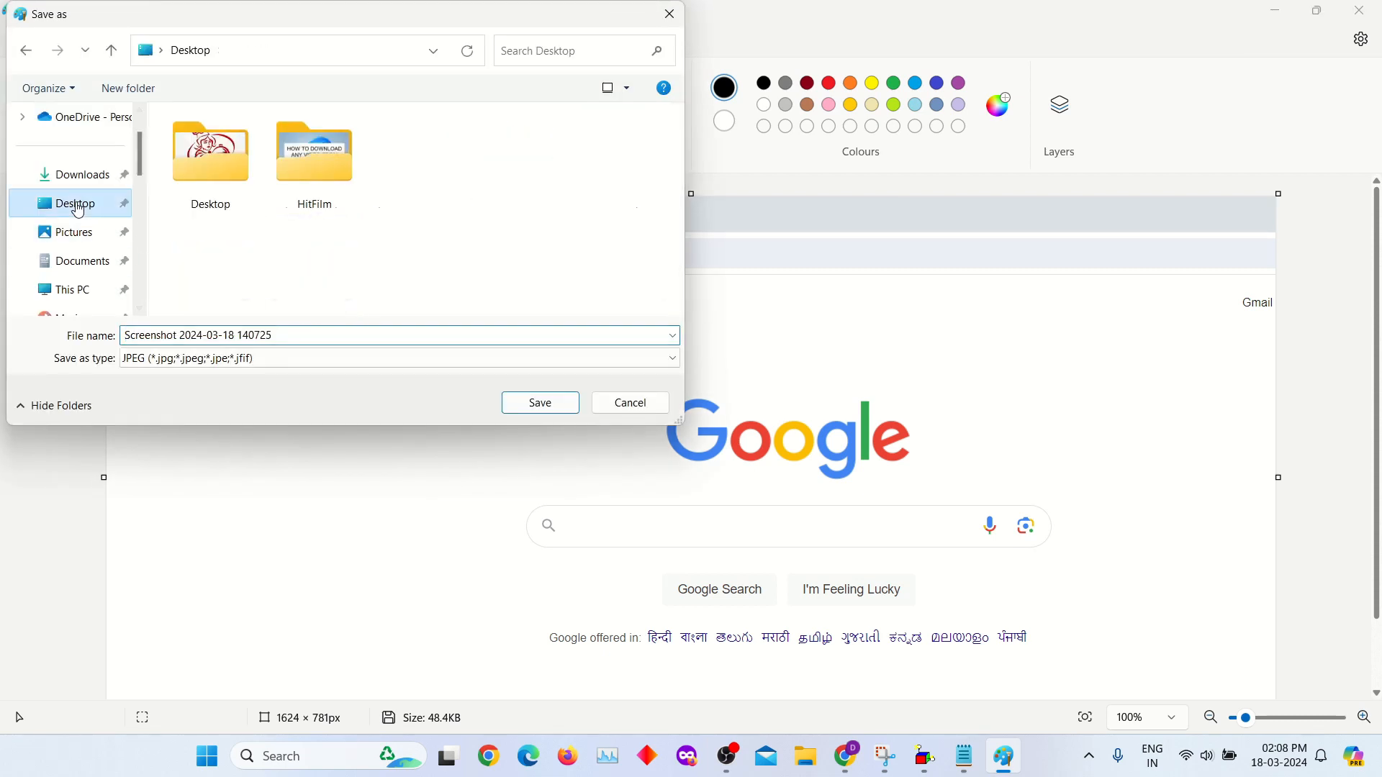
left_click(539, 404)
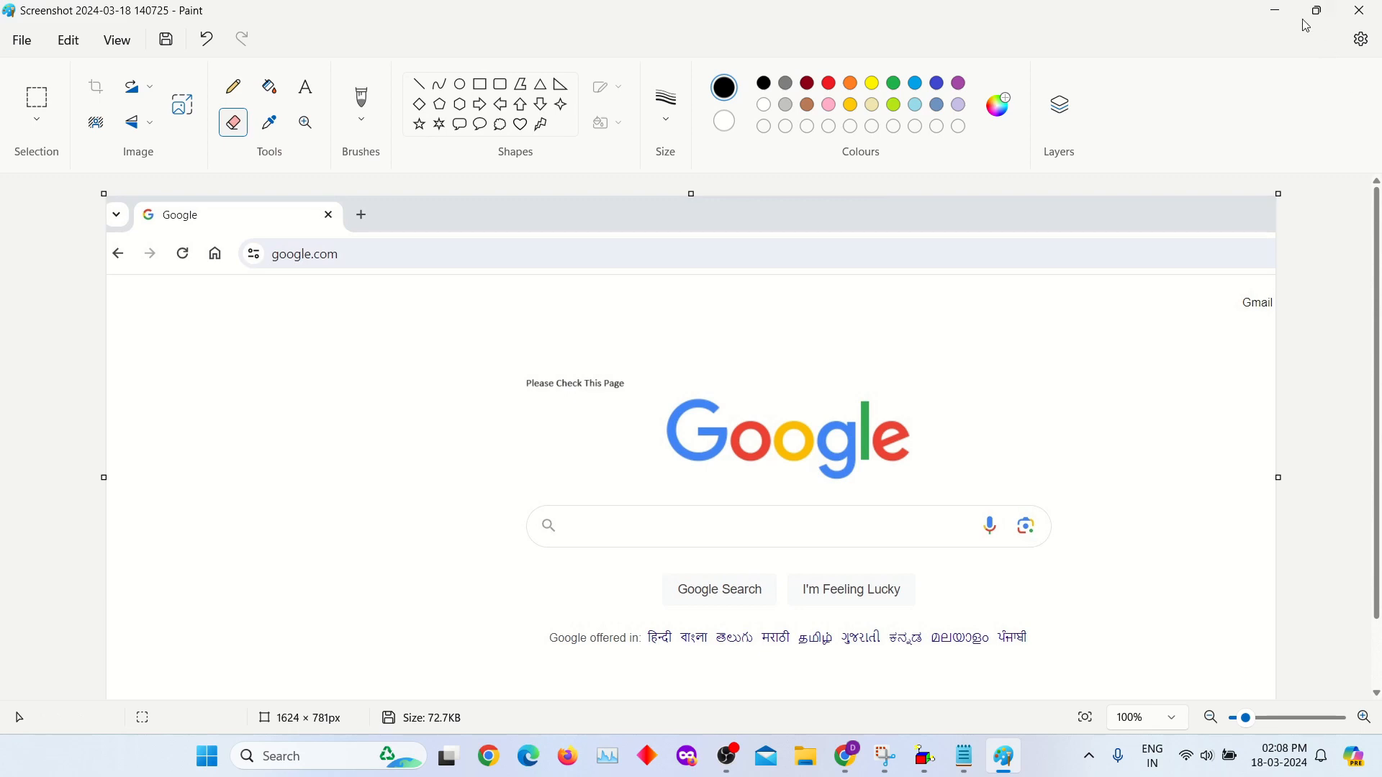
- Minimise the open windows, close the Snipping Tool, and open the saved screenshot from the desktop in Photos to inspect the added text
left_click(1276, 10)
left_click(1279, 7)
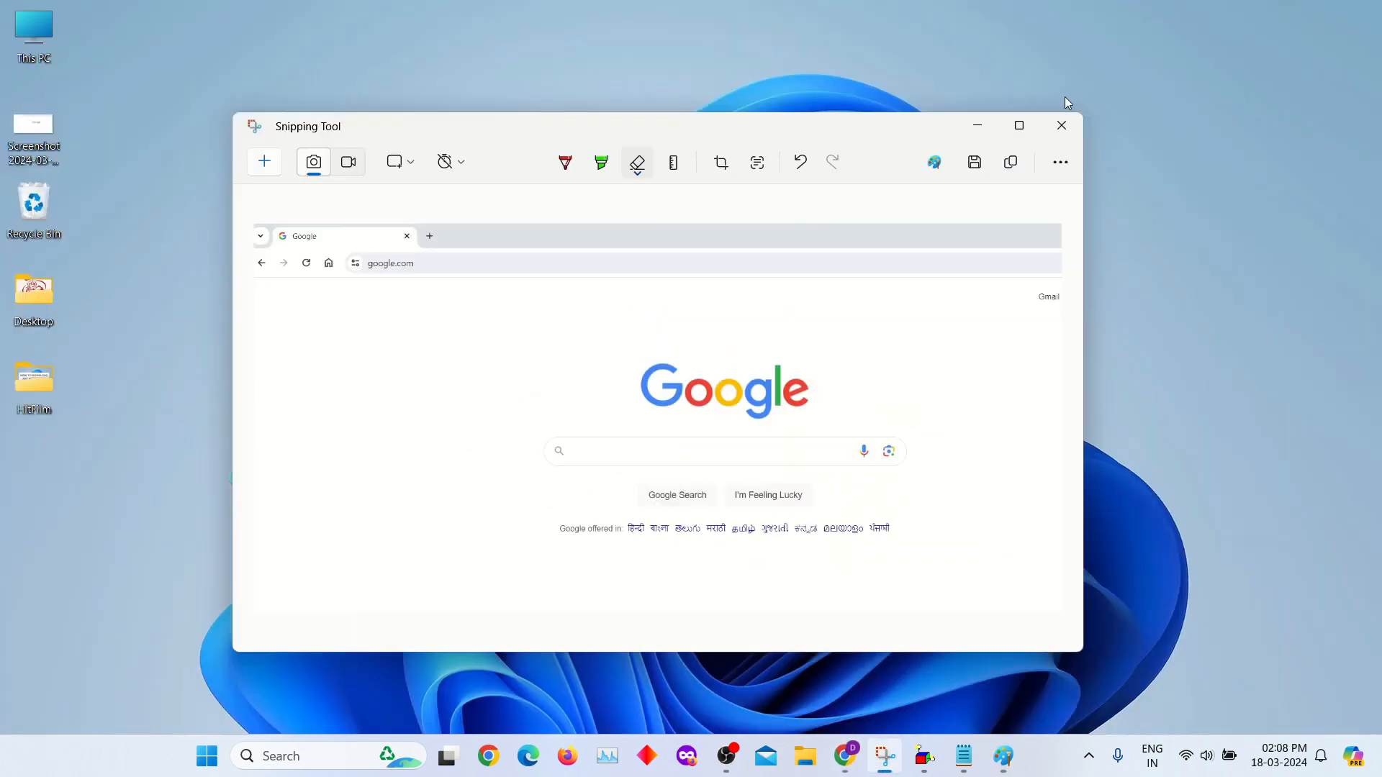
left_click(1062, 125)
double_click(33, 131)
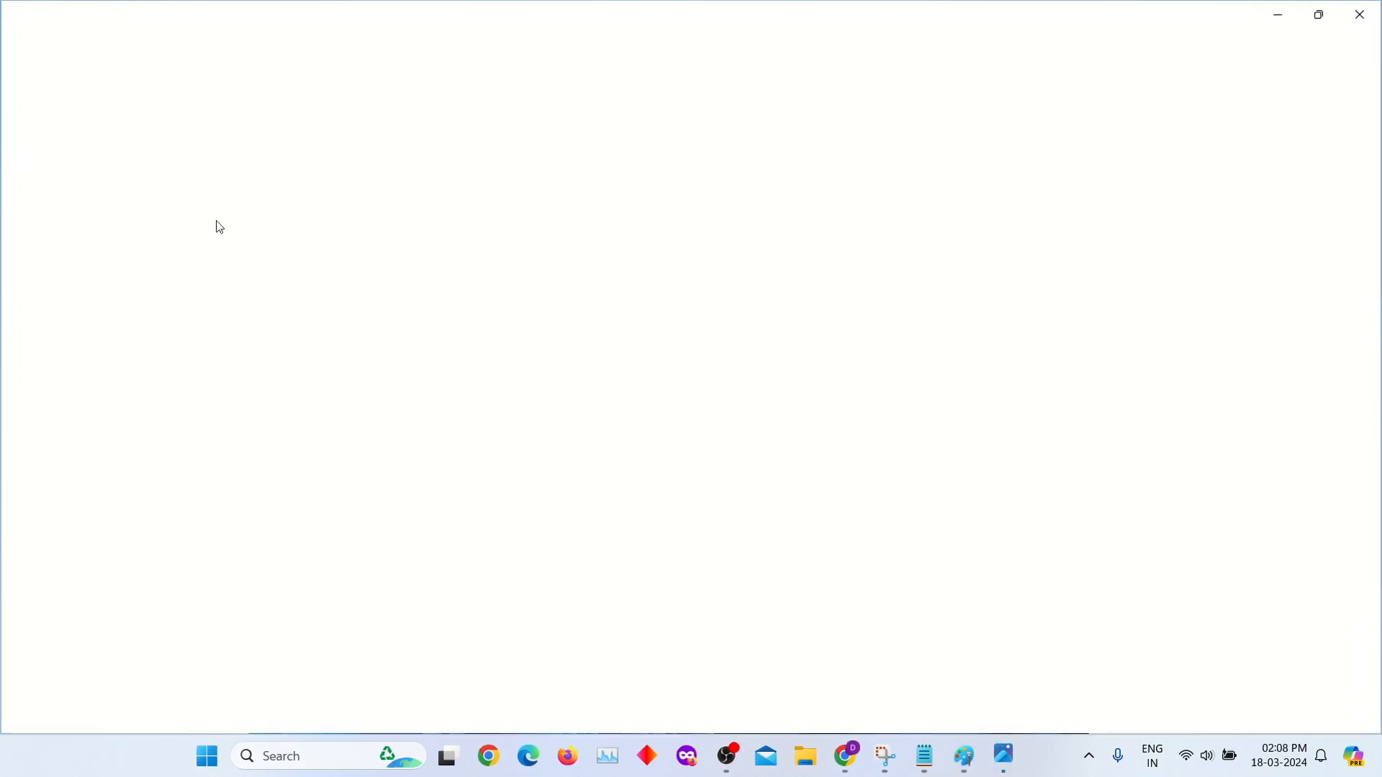
scroll(554, 289, "up", 3)
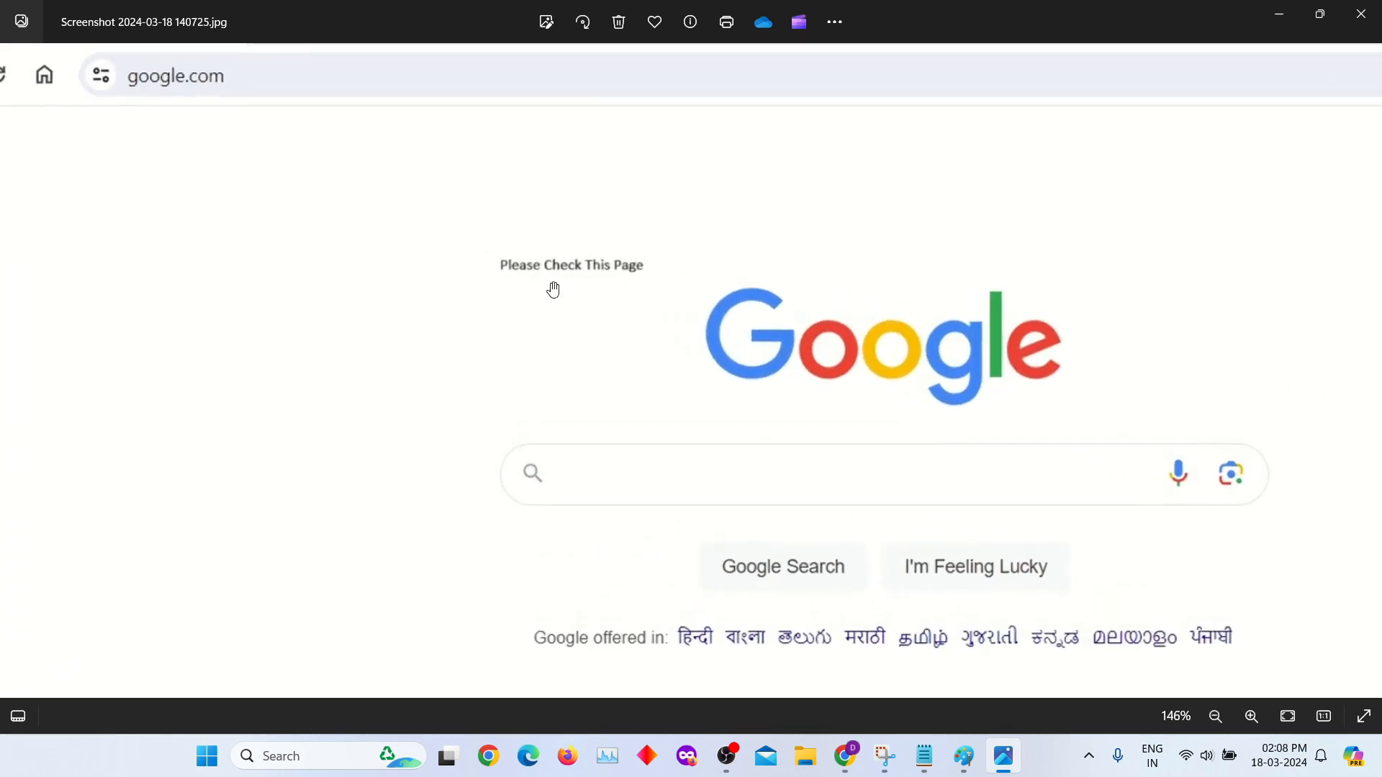
scroll(553, 294, "down", 3)
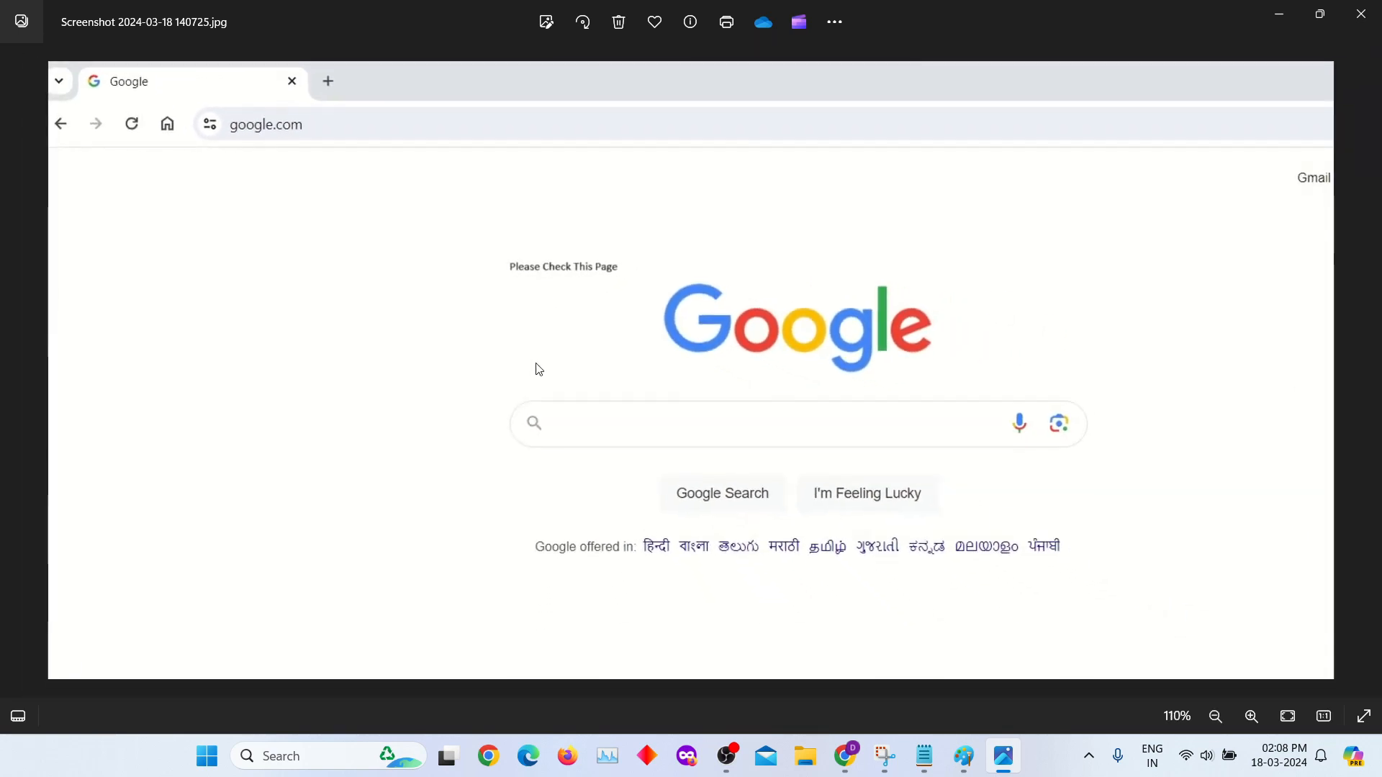